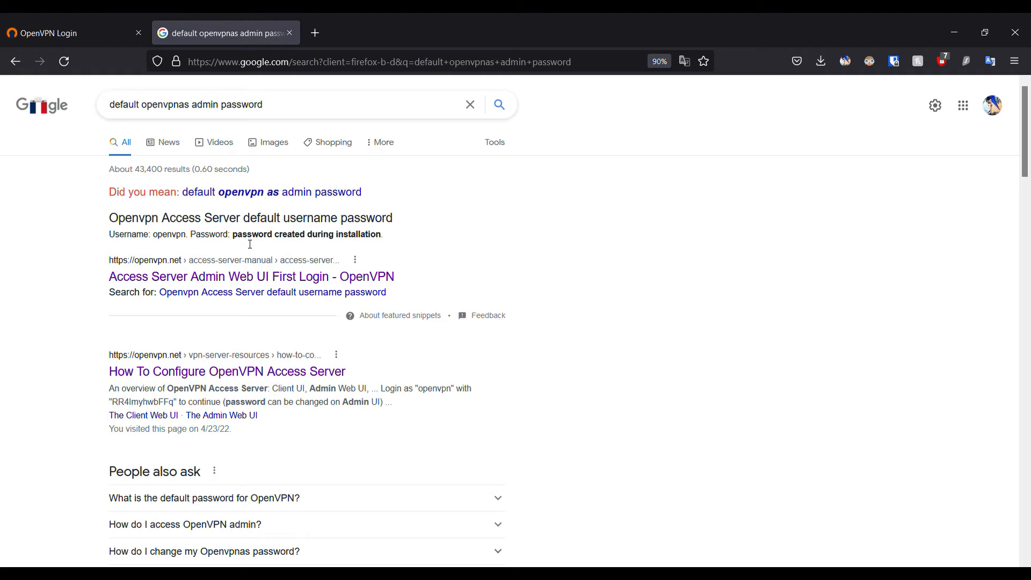
Read the default admin credentials in the 'Admin Web UI First Login' guide, then return to the login page
click(250, 272)
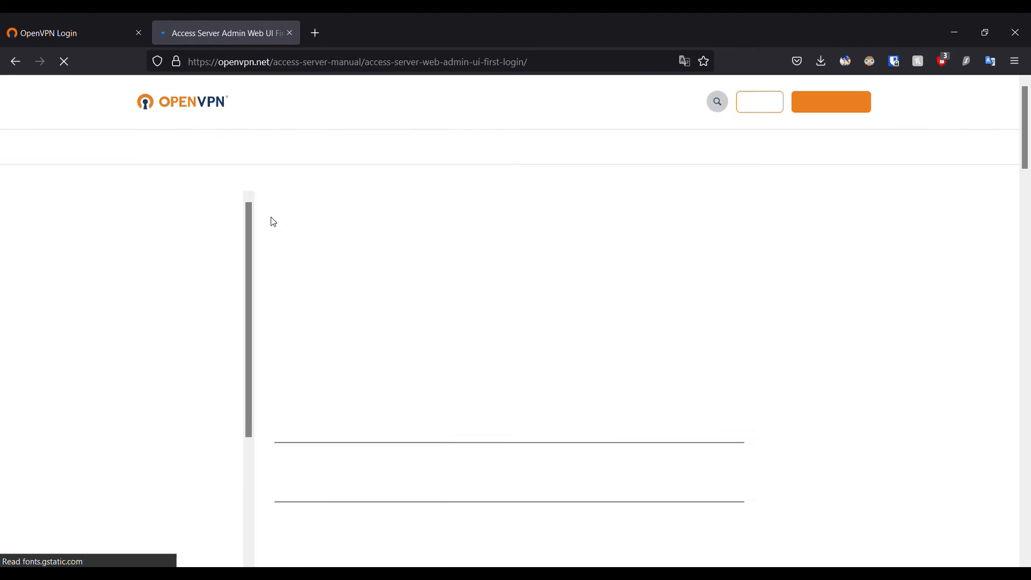
scroll(511, 231, down, 4)
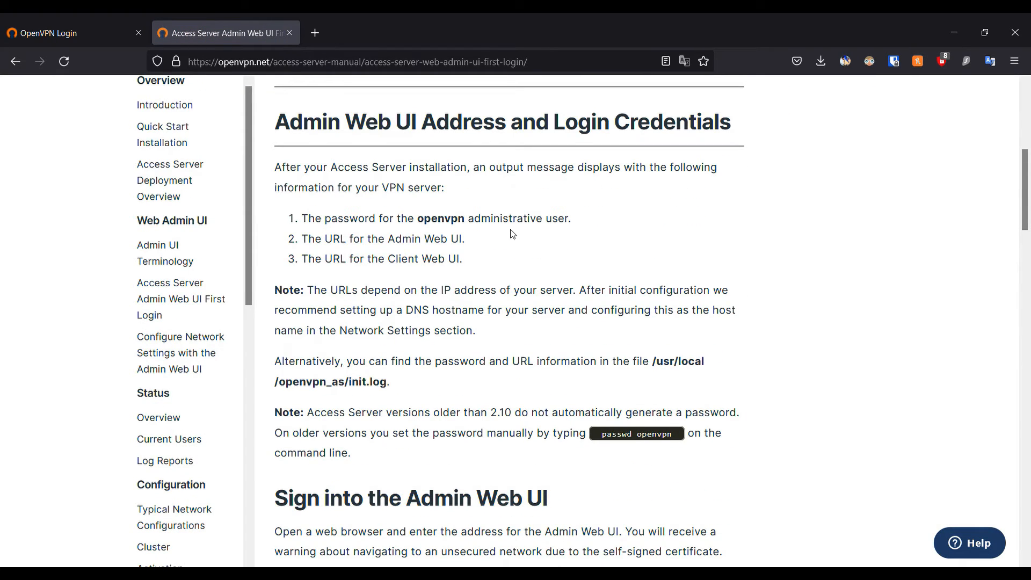
scroll(512, 233, down, 5)
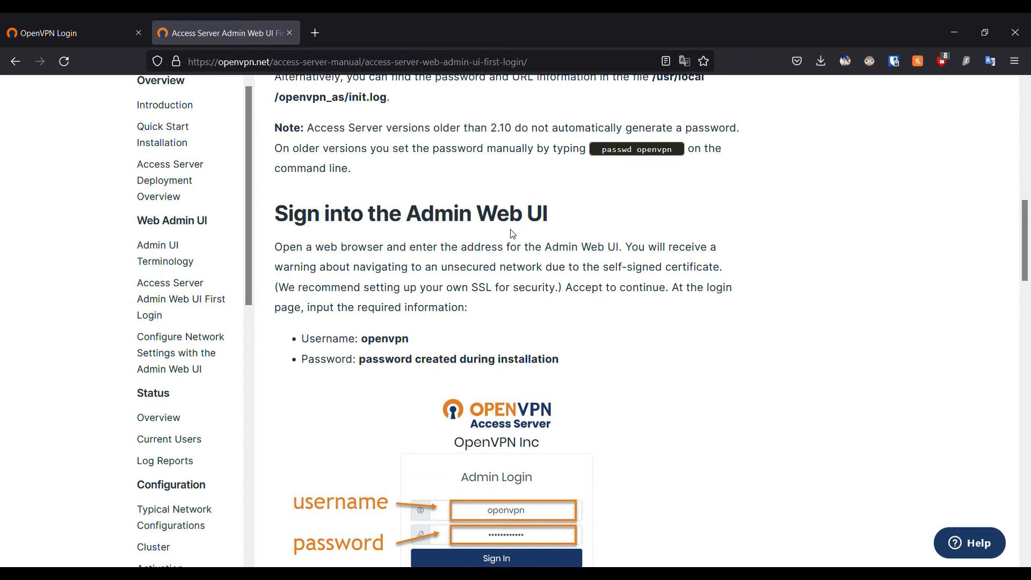
scroll(510, 234, down, 6)
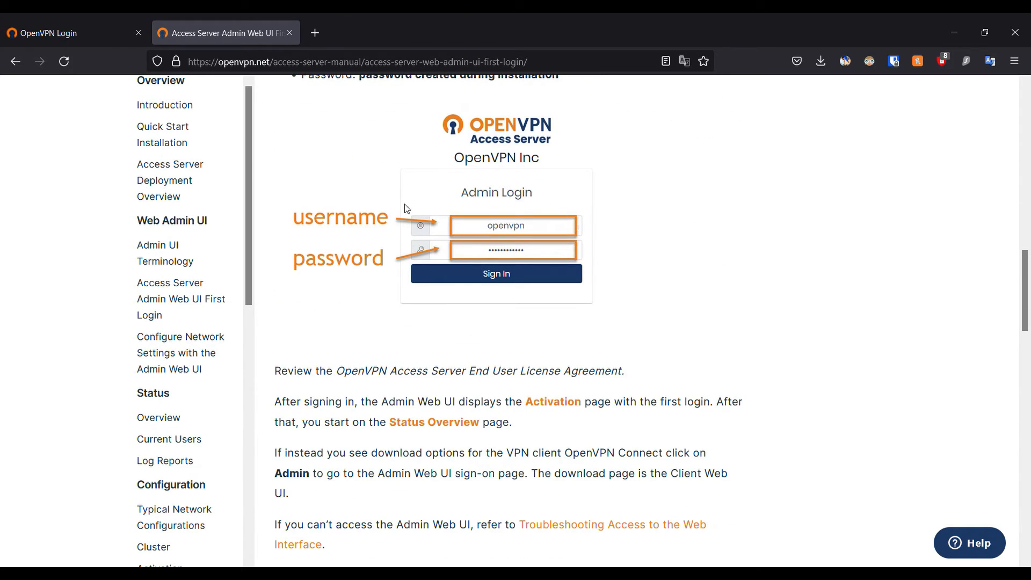
scroll(426, 287, down, 2)
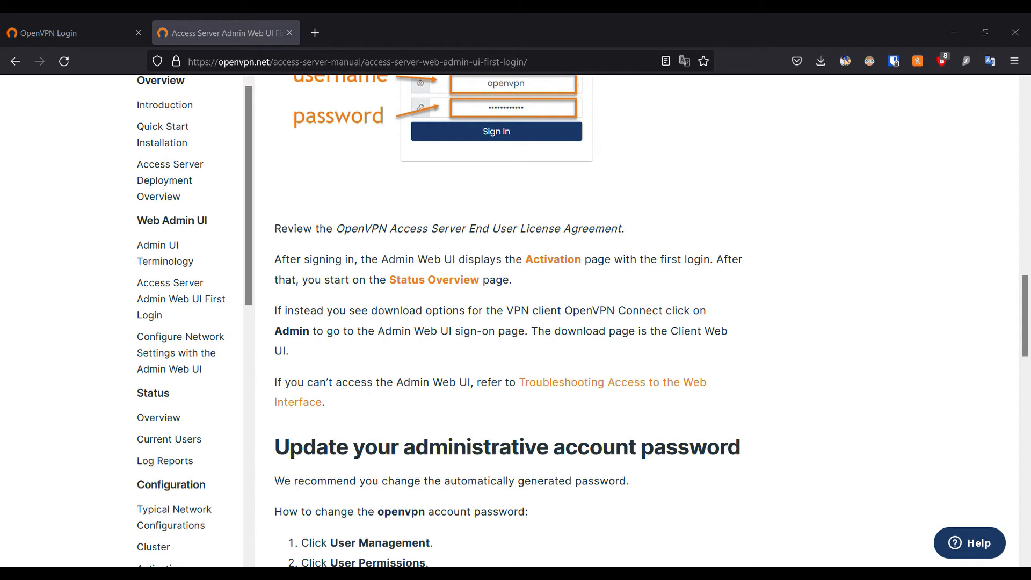
click(49, 33)
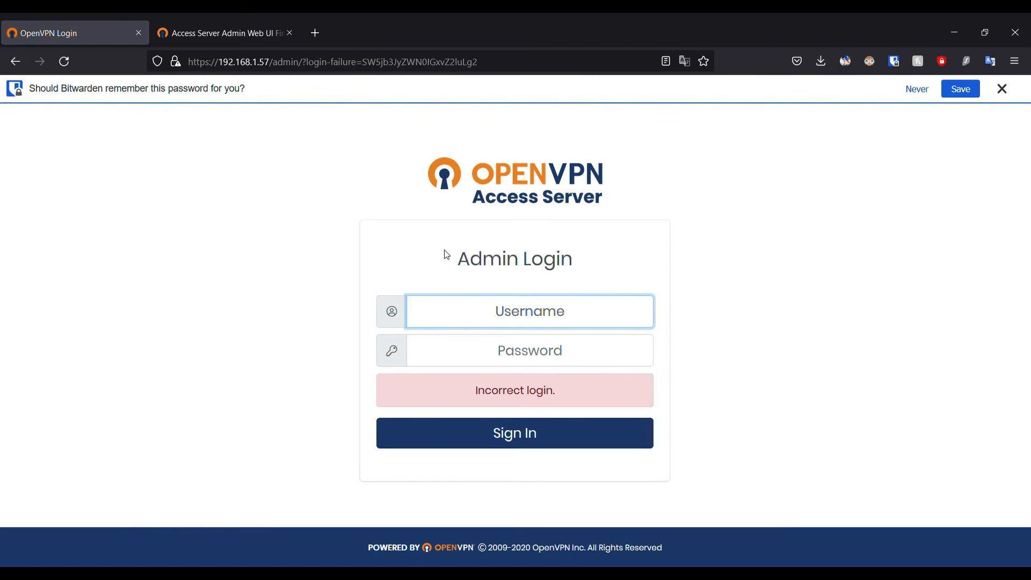
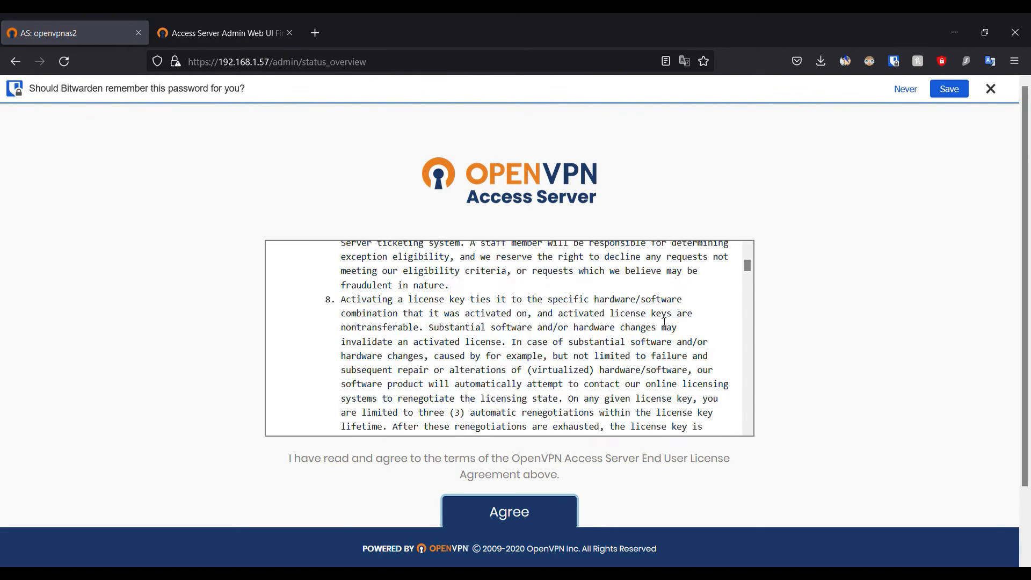
scroll(751, 424, down, 3)
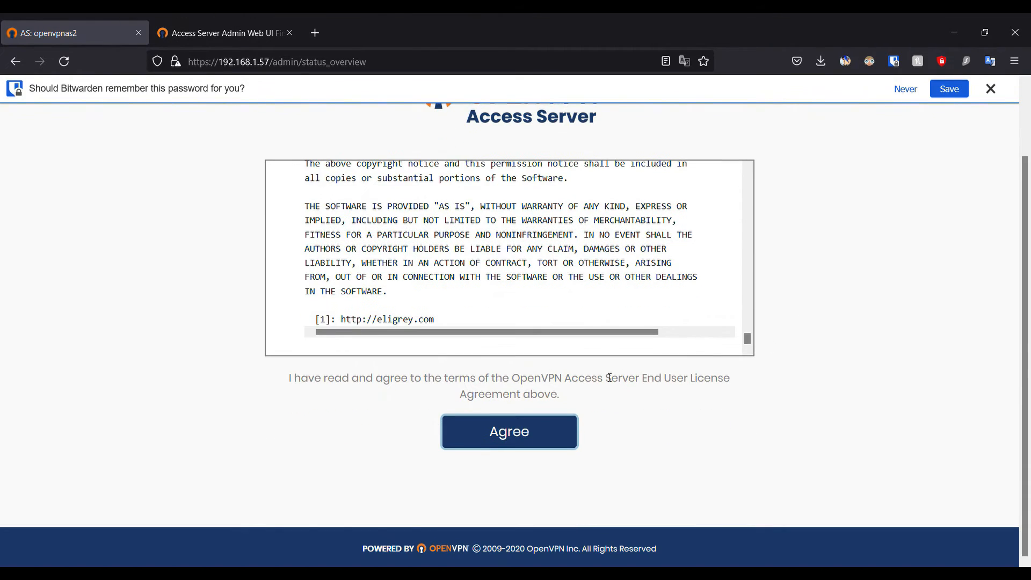
Accept the license agreement and note the 2 allowed VPN connections notice
click(529, 432)
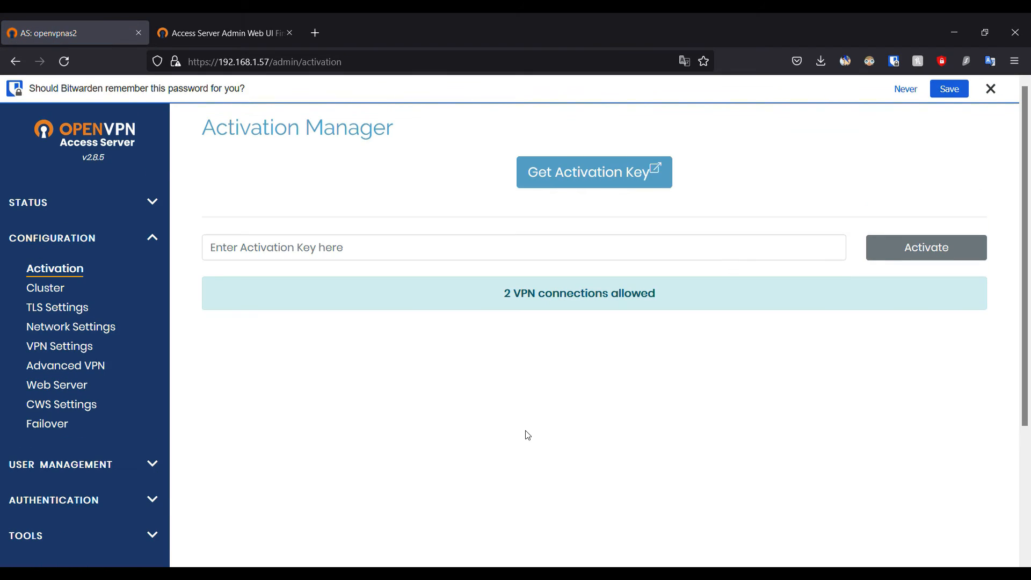
drag(495, 294, 662, 302)
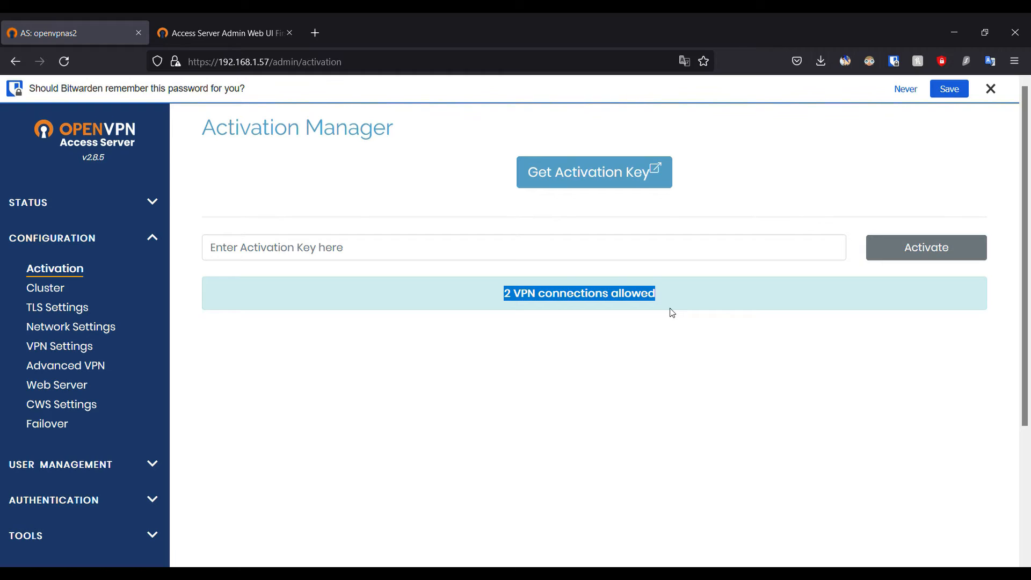
click(662, 301)
Check the VPN client connection port on Status Overview, then open the Cluster configuration page
click(121, 203)
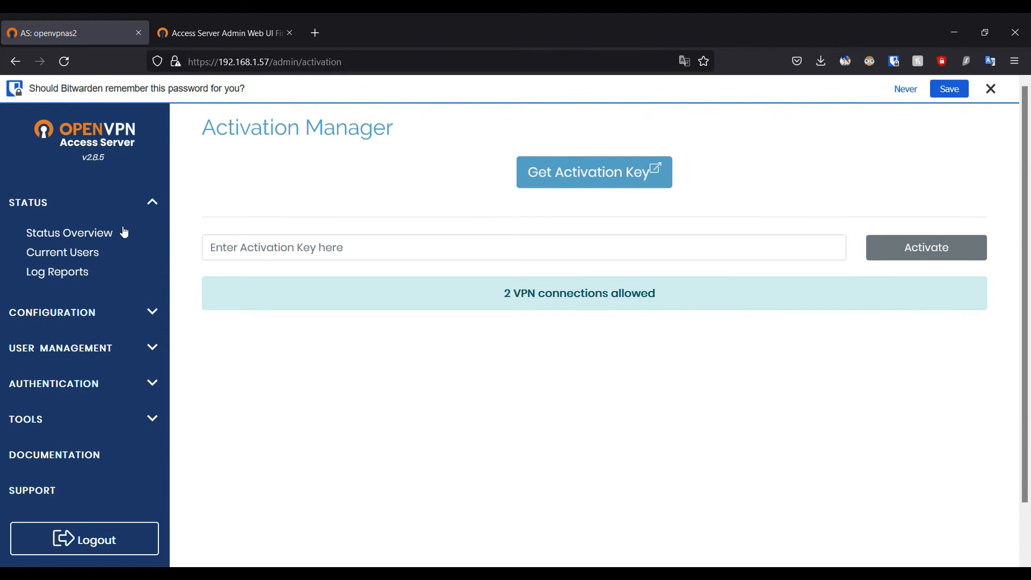
click(114, 235)
scroll(697, 181, down, 2)
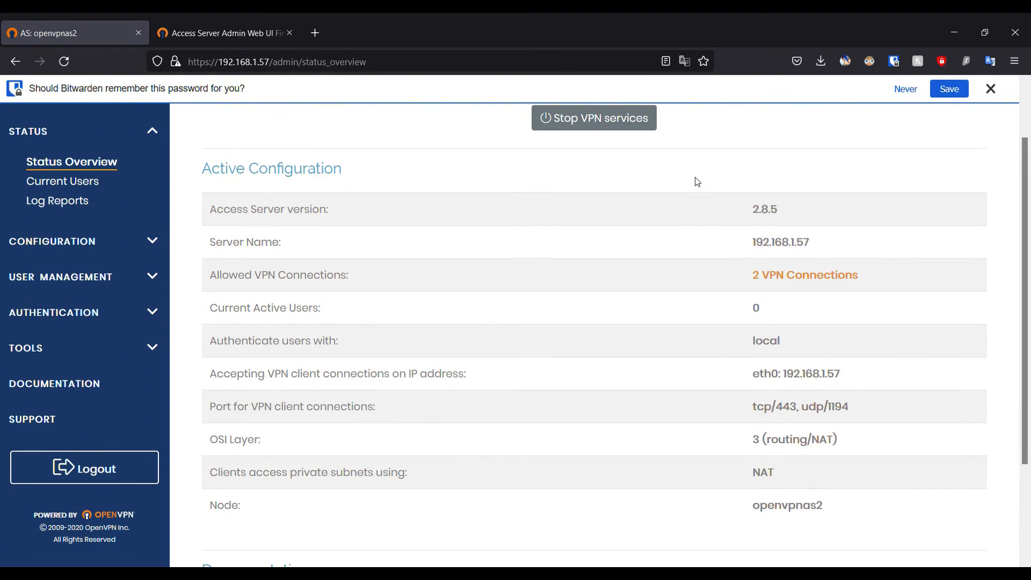
drag(819, 414, 852, 413)
click(839, 436)
scroll(789, 398, down, 3)
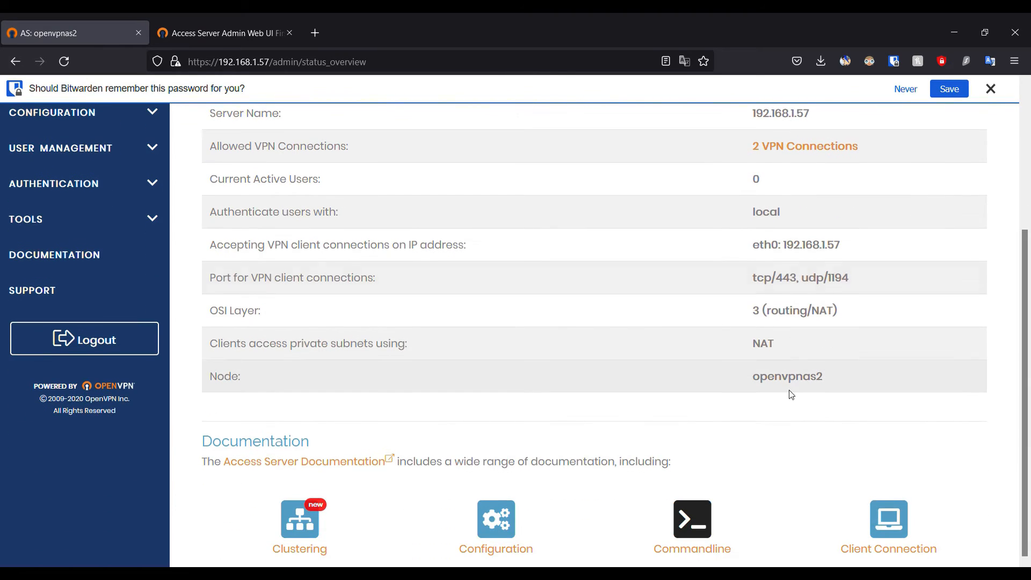
scroll(211, 307, up, 5)
click(117, 306)
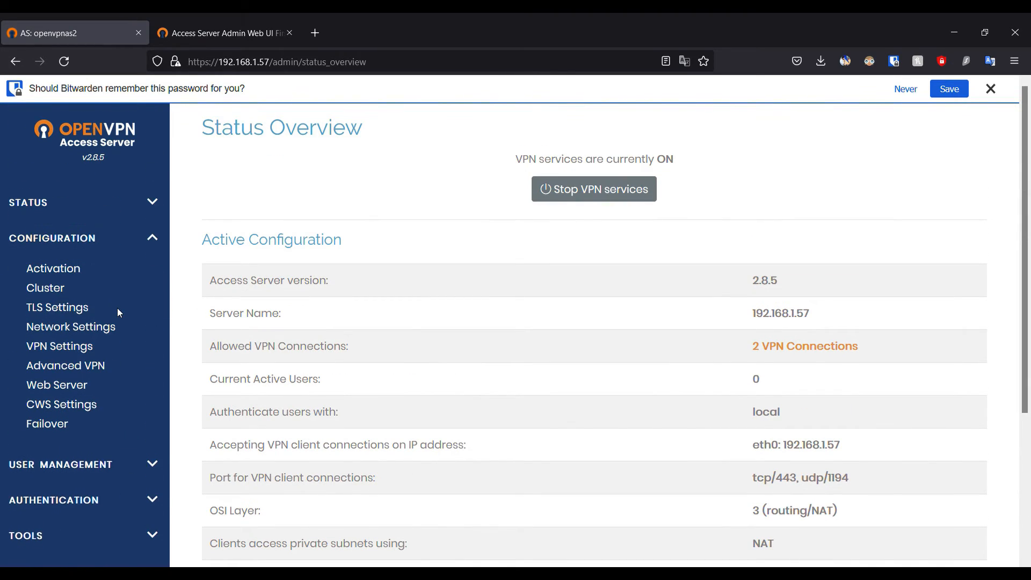
click(67, 290)
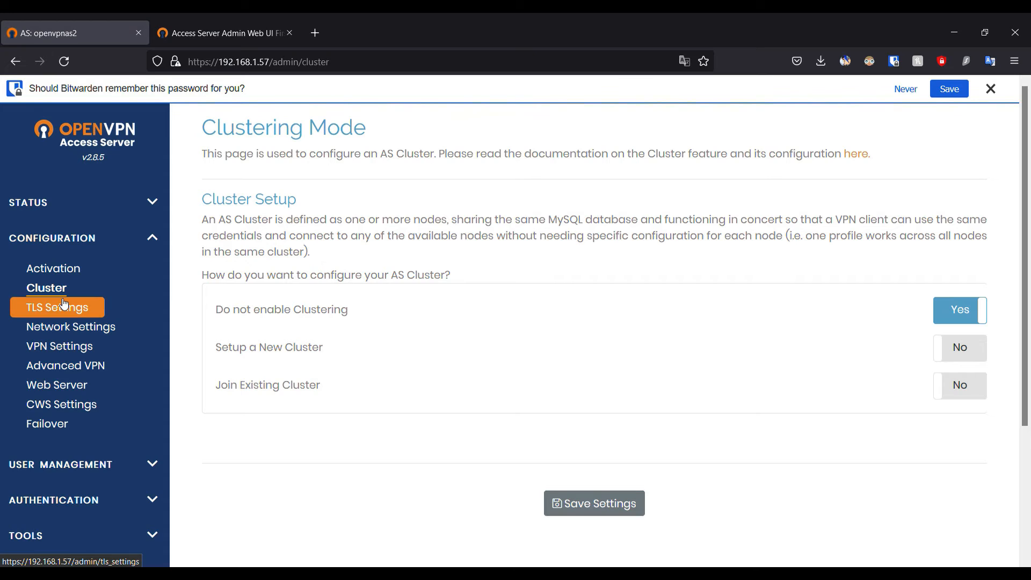
Open Network Settings and note the server listens on all interfaces
click(60, 329)
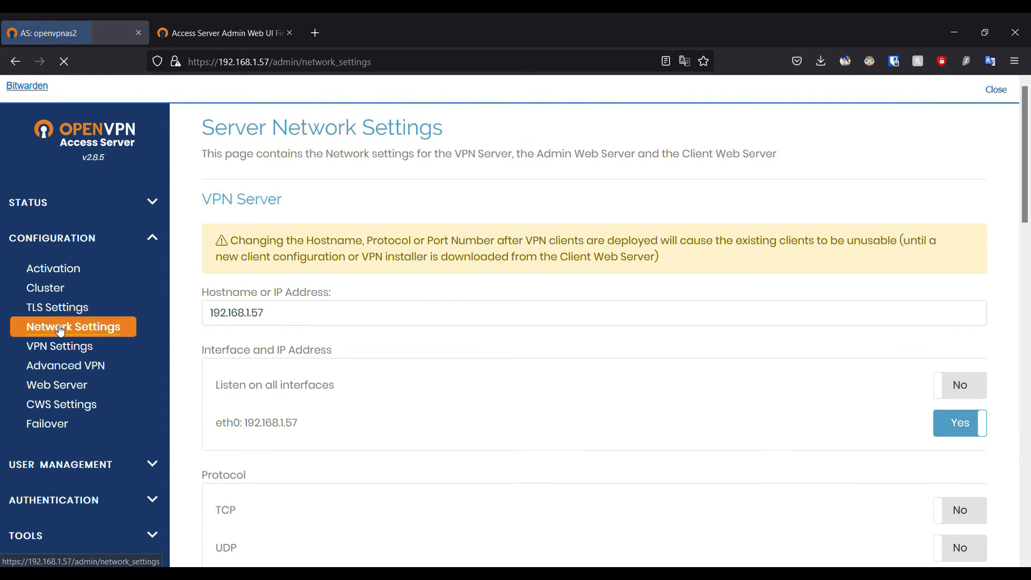
scroll(626, 304, down, 3)
drag(265, 251, 340, 253)
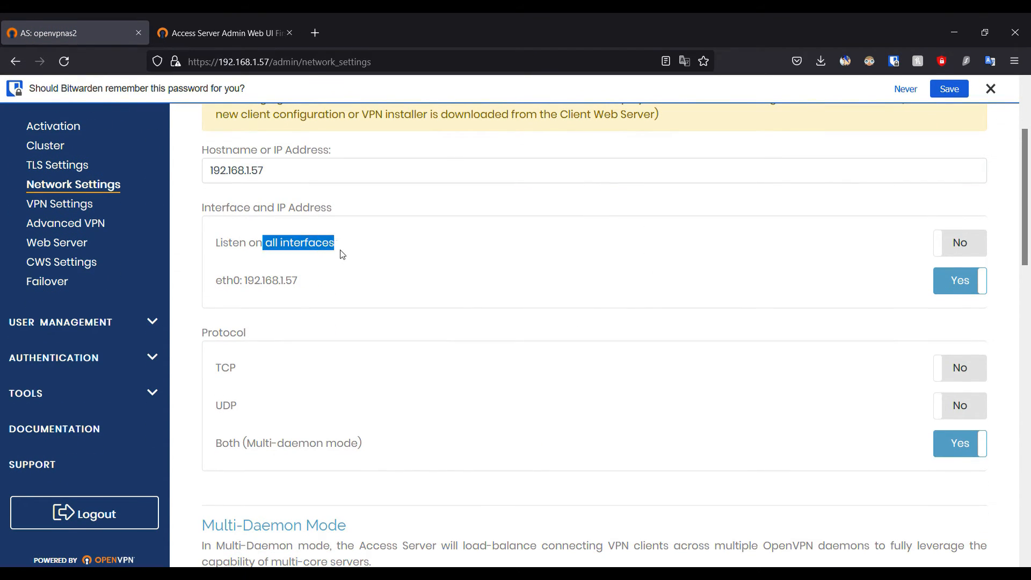
click(419, 324)
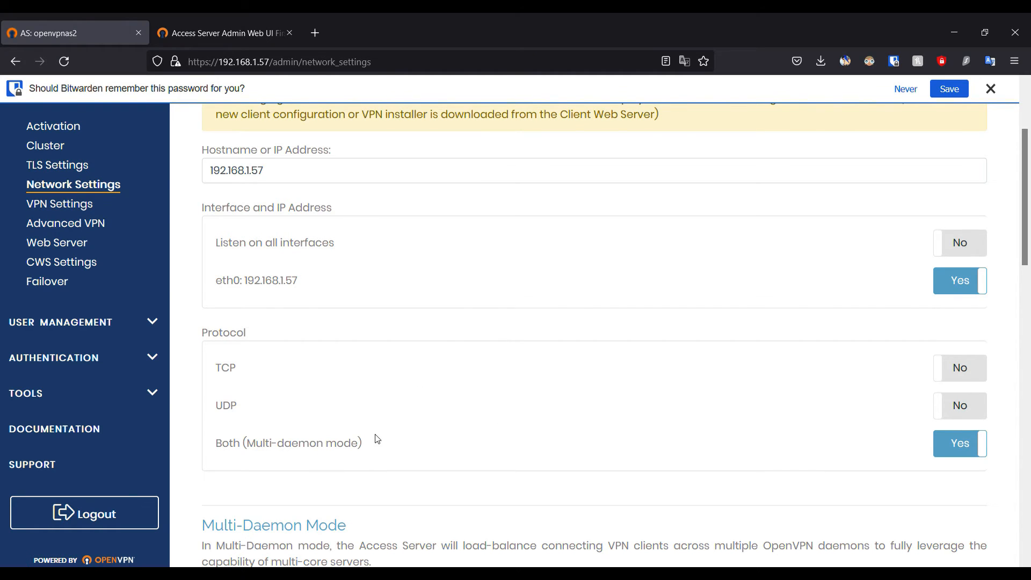
Check TCP port 443 and UDP port 1194, then go to VPN Settings
scroll(377, 440, down, 5)
double_click(612, 389)
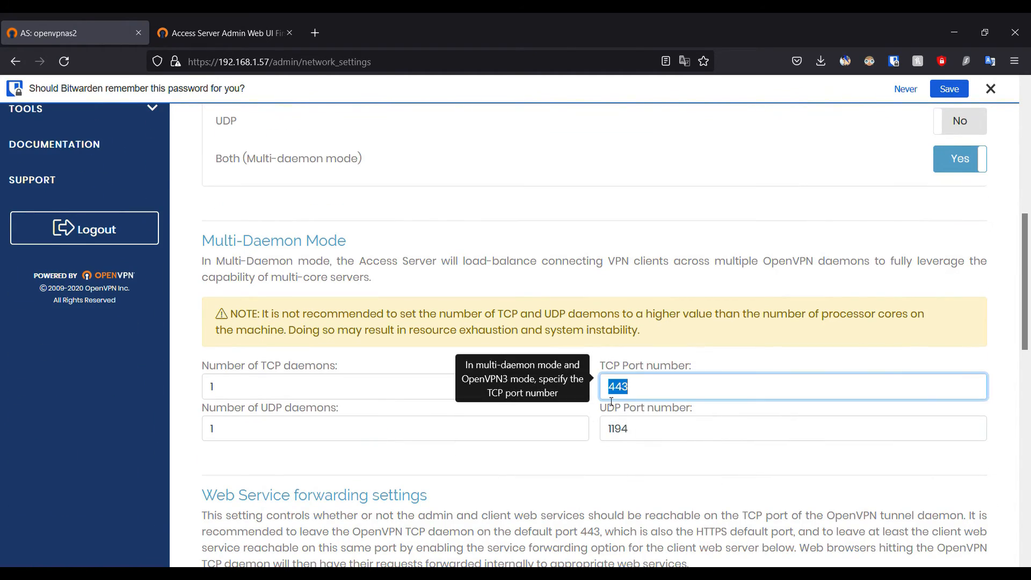
click(613, 470)
drag(637, 436, 612, 425)
right_click(596, 486)
click(318, 278)
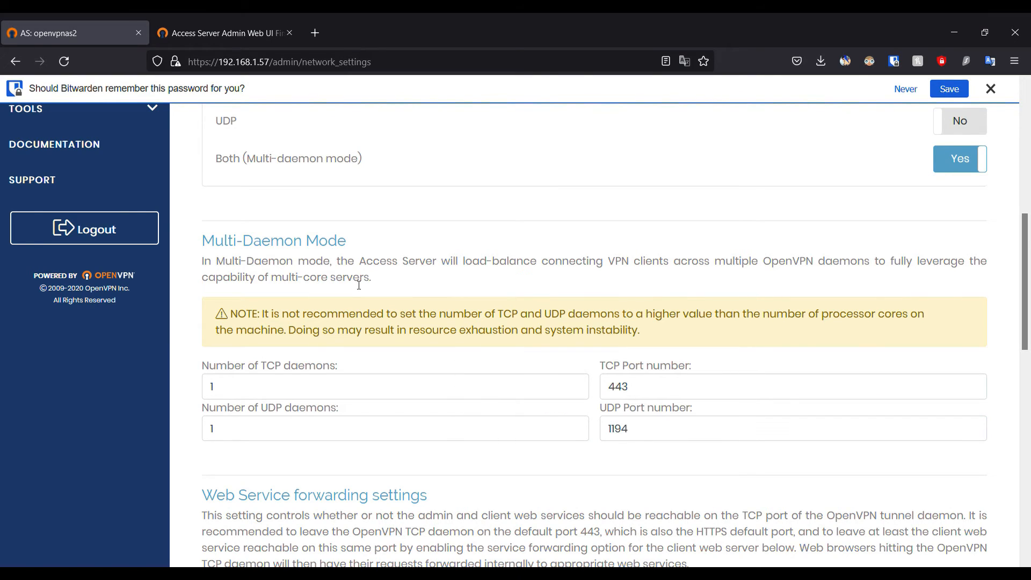
scroll(184, 272, up, 5)
click(80, 212)
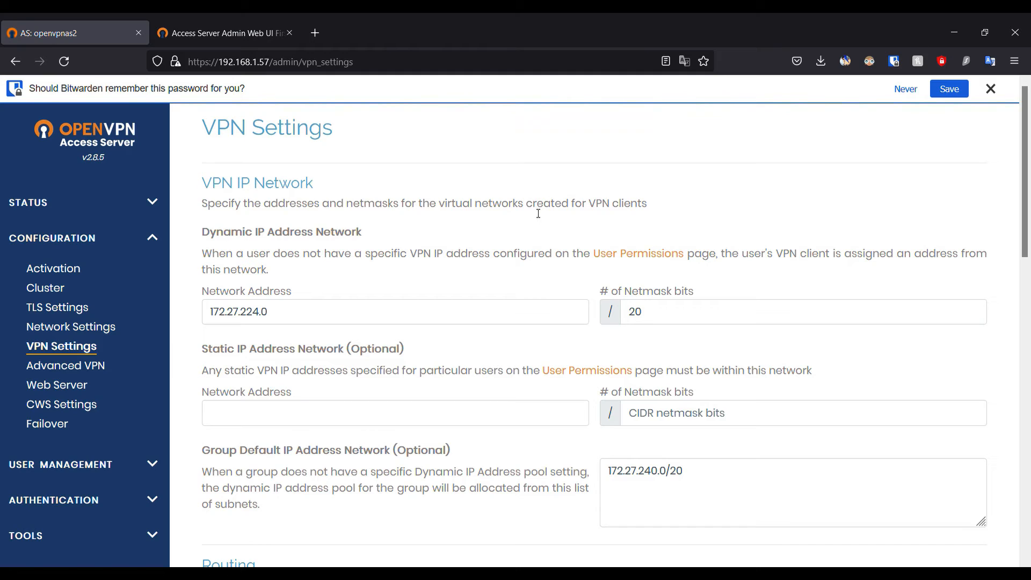
scroll(538, 213, down, 1)
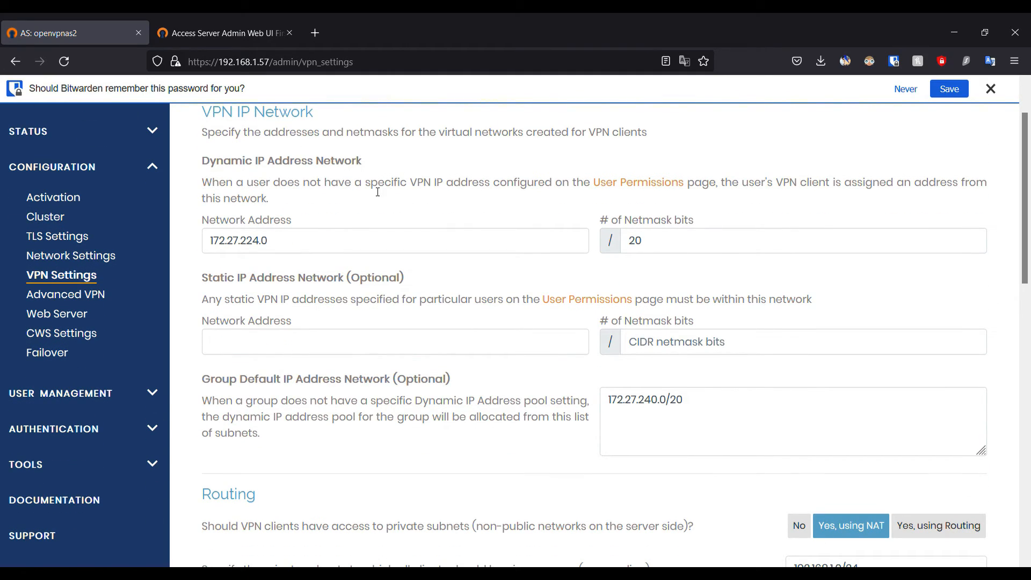
drag(365, 184, 506, 198)
click(506, 202)
scroll(314, 220, down, 2)
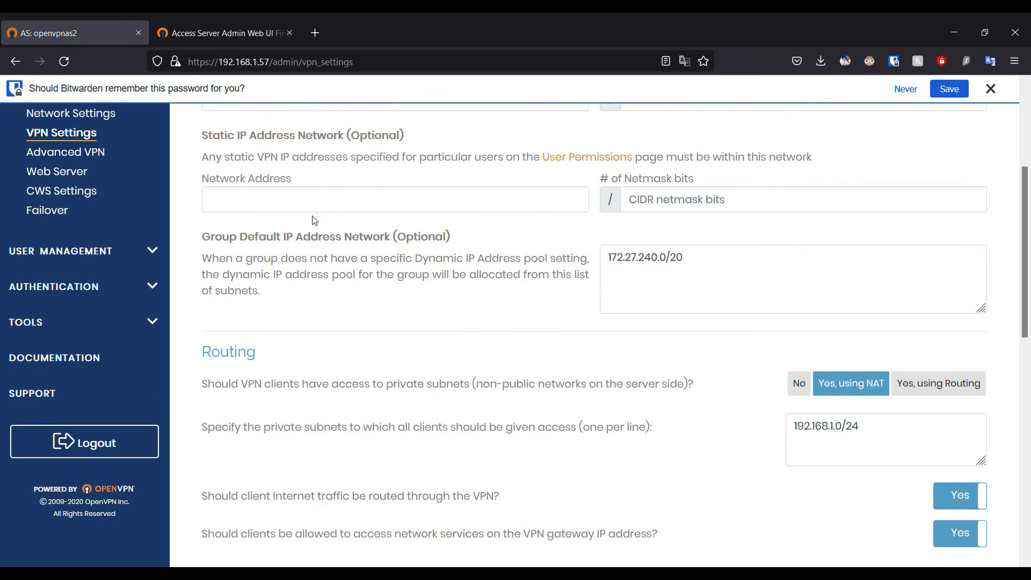
scroll(314, 220, down, 3)
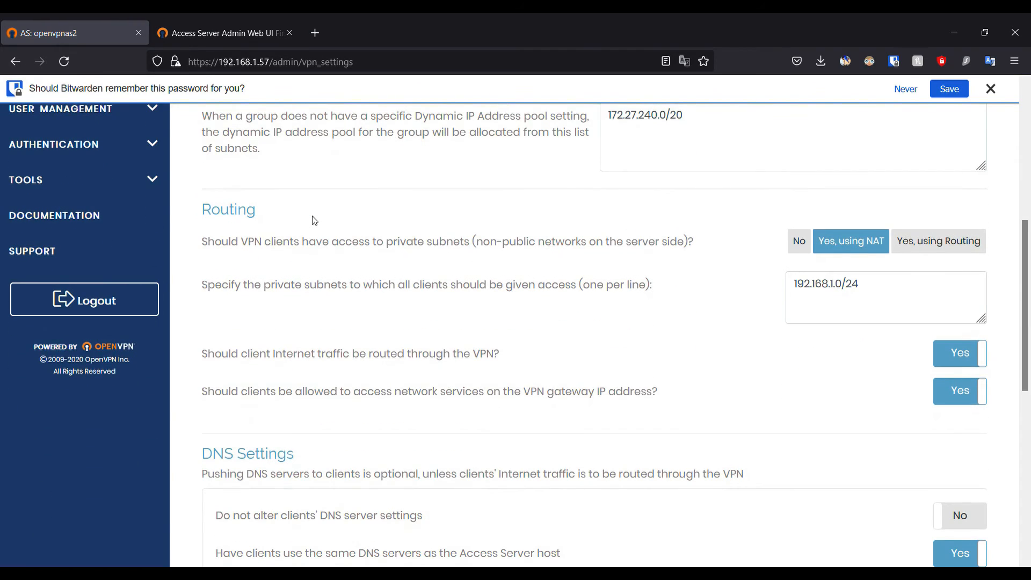
scroll(317, 221, down, 1)
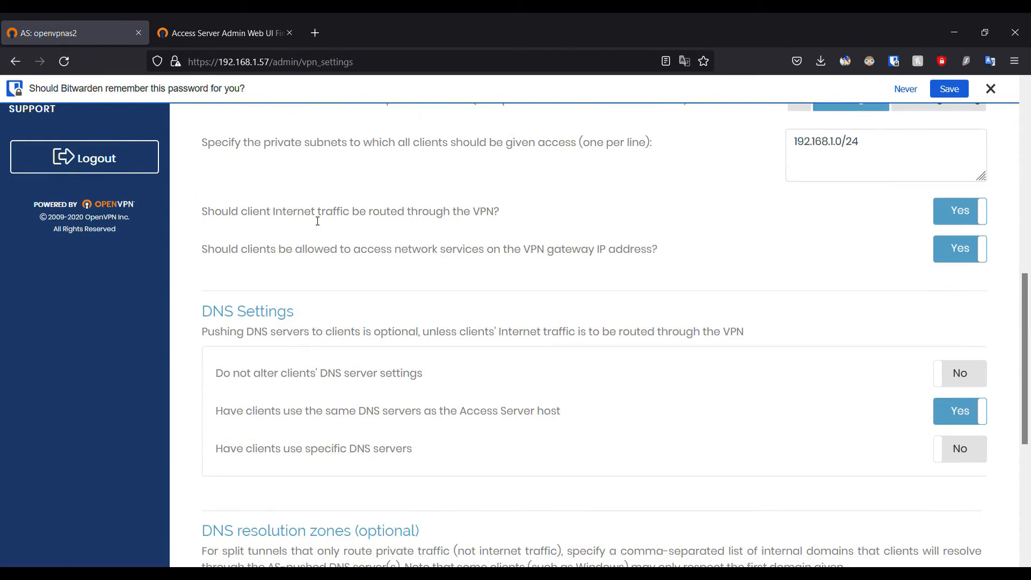
scroll(314, 223, down, 1)
scroll(311, 223, down, 1)
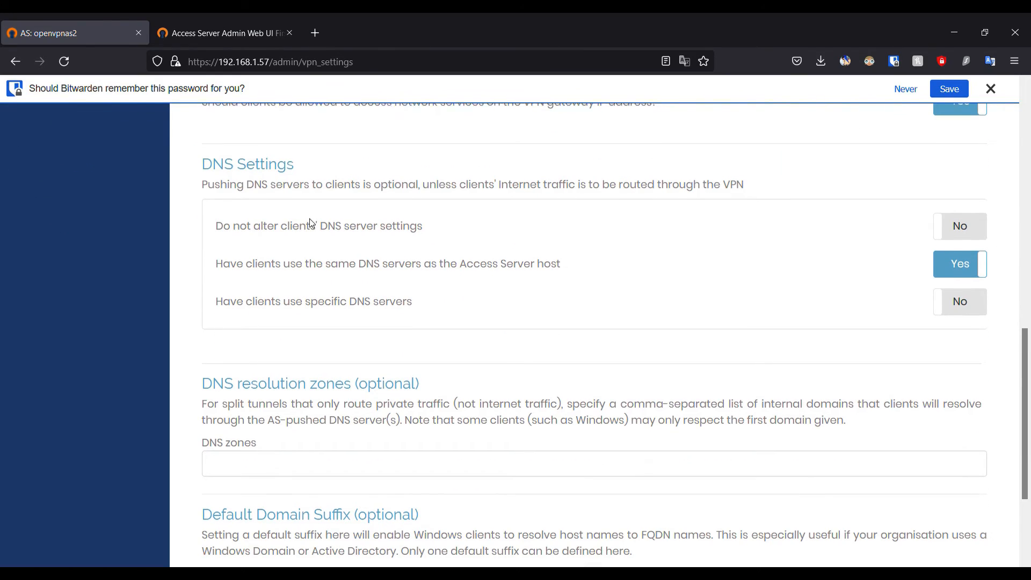
scroll(312, 223, down, 2)
scroll(311, 223, down, 1)
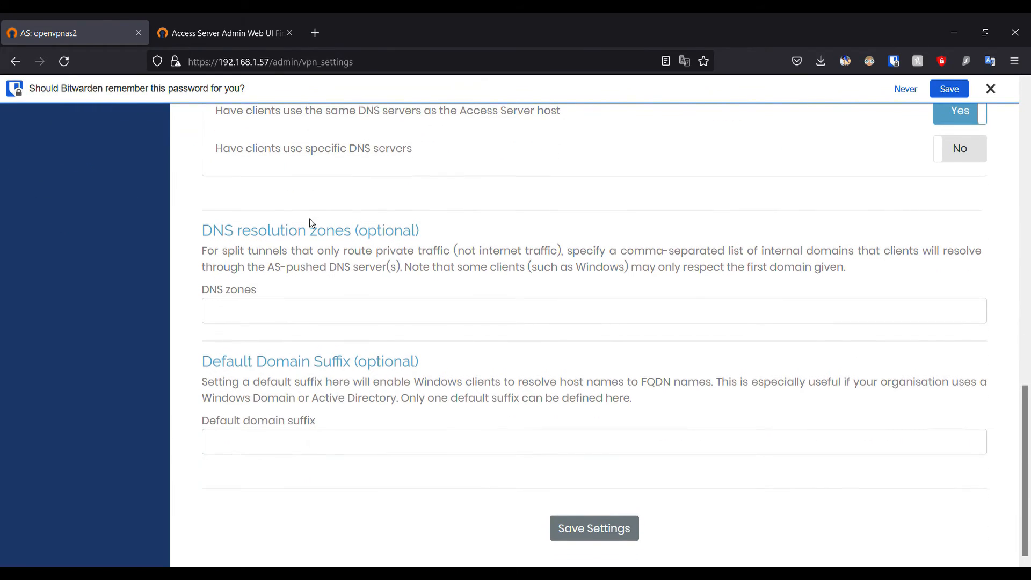
click(438, 448)
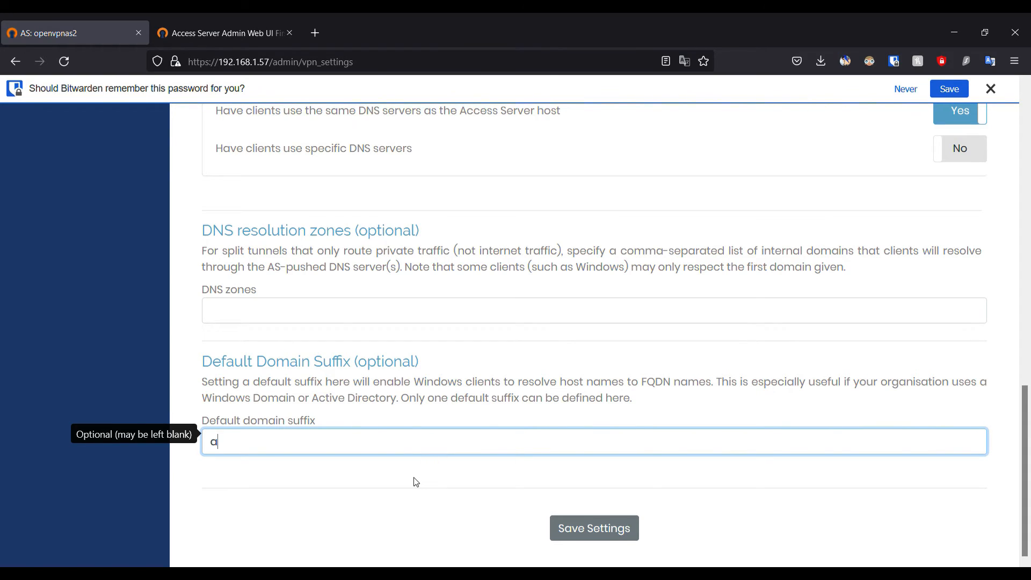
text(ard.new.com)
key(ctrl+a)
key(BackSpace)
click(526, 414)
scroll(466, 364, up, 9)
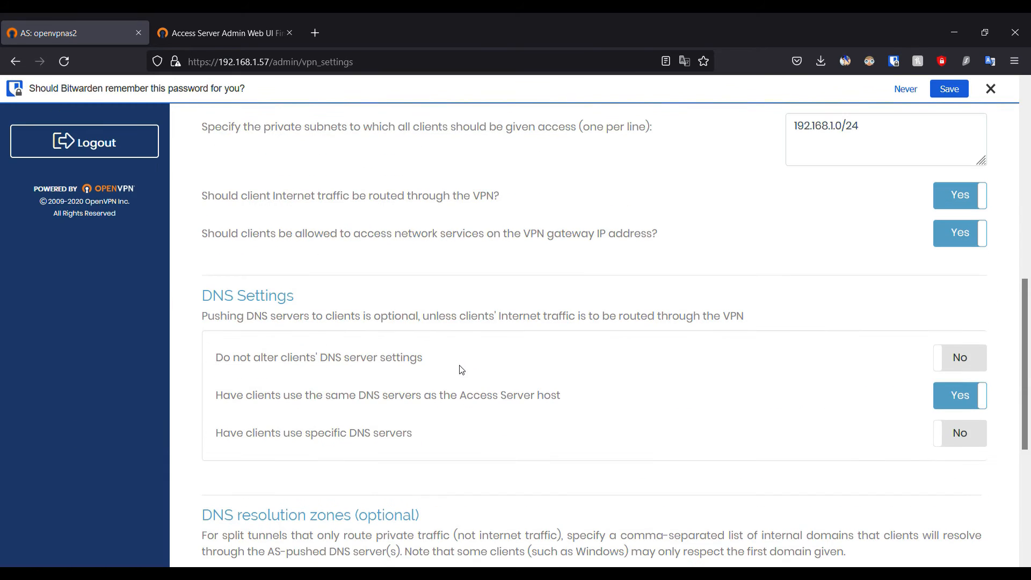
scroll(363, 382, up, 4)
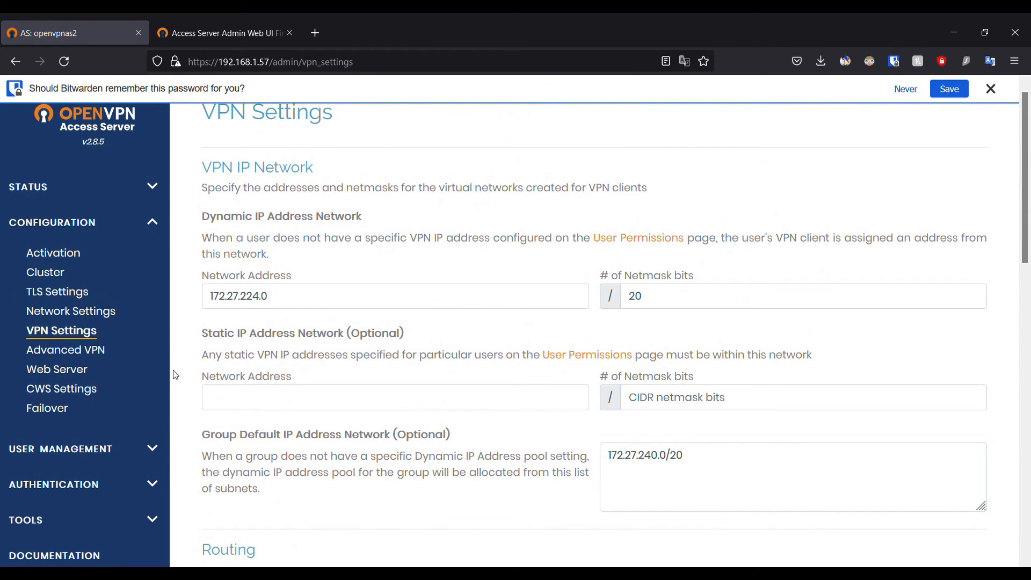
In Advanced VPN, allow client-to-client traffic and set Multiple Sessions per User to No
click(86, 351)
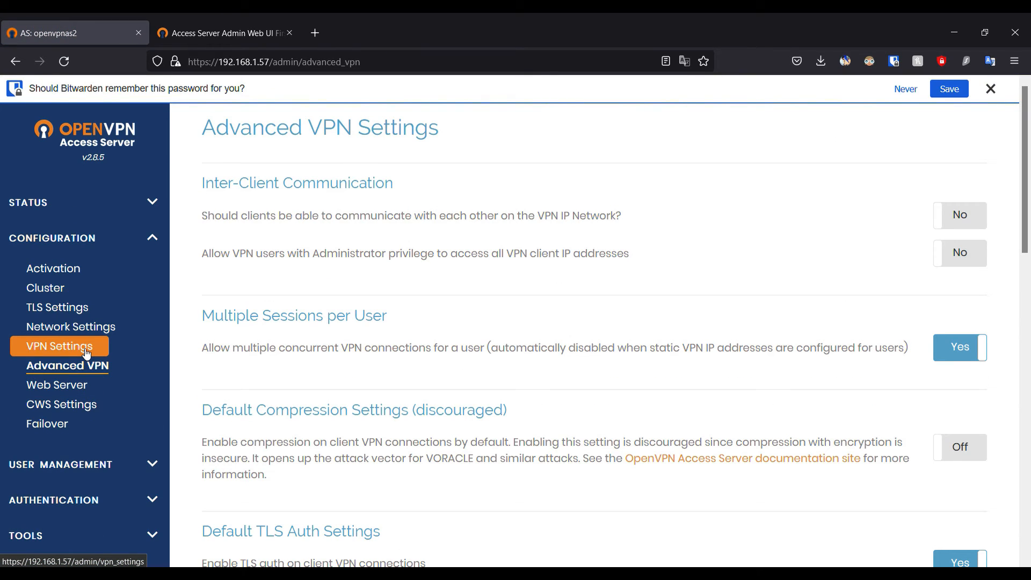
click(947, 222)
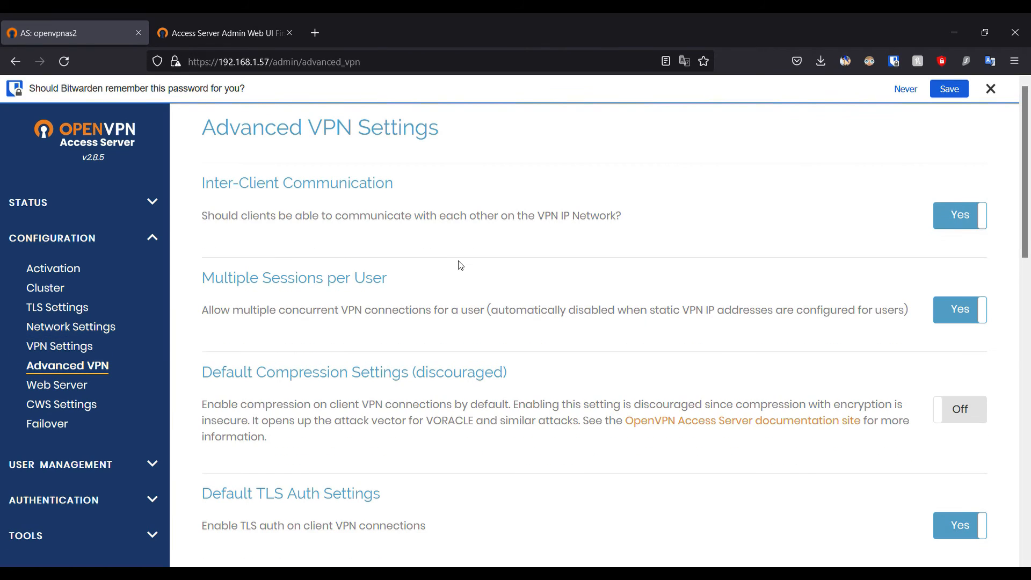
drag(202, 312, 620, 318)
click(676, 334)
click(940, 321)
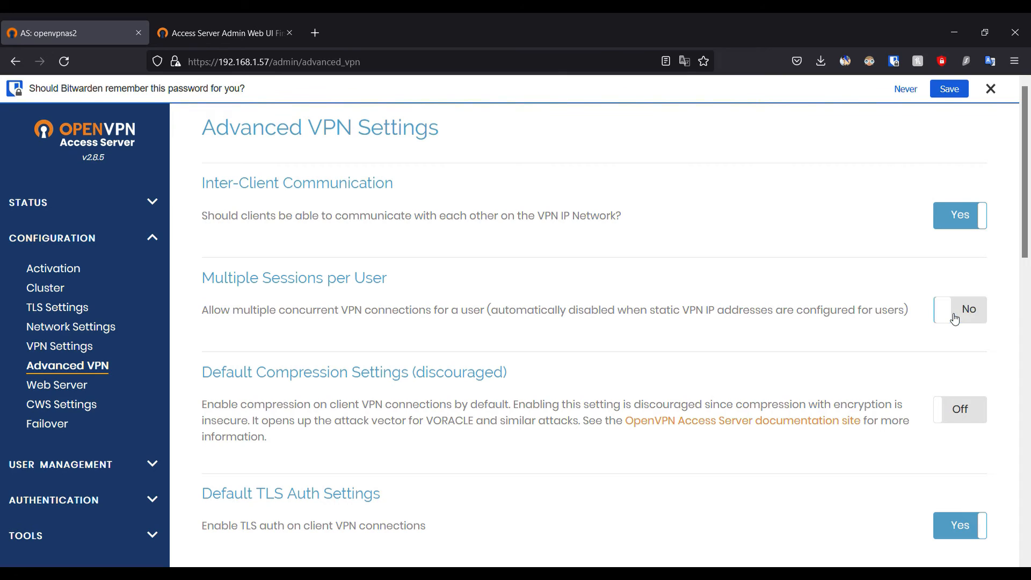
drag(731, 317, 757, 320)
click(466, 281)
Review the remaining Advanced VPN options and move to the Web Server configuration page
scroll(471, 280, down, 4)
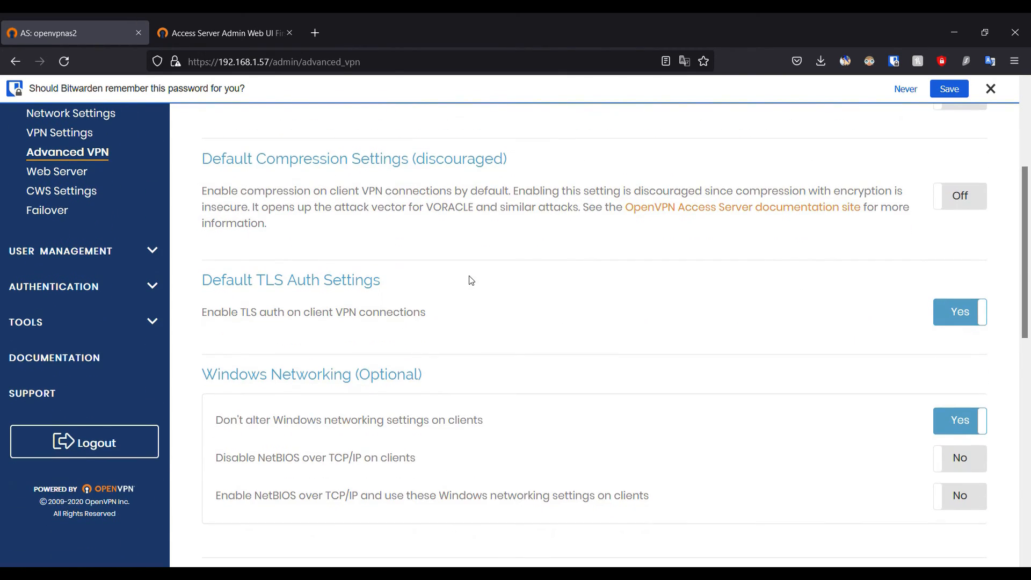
scroll(471, 280, down, 1)
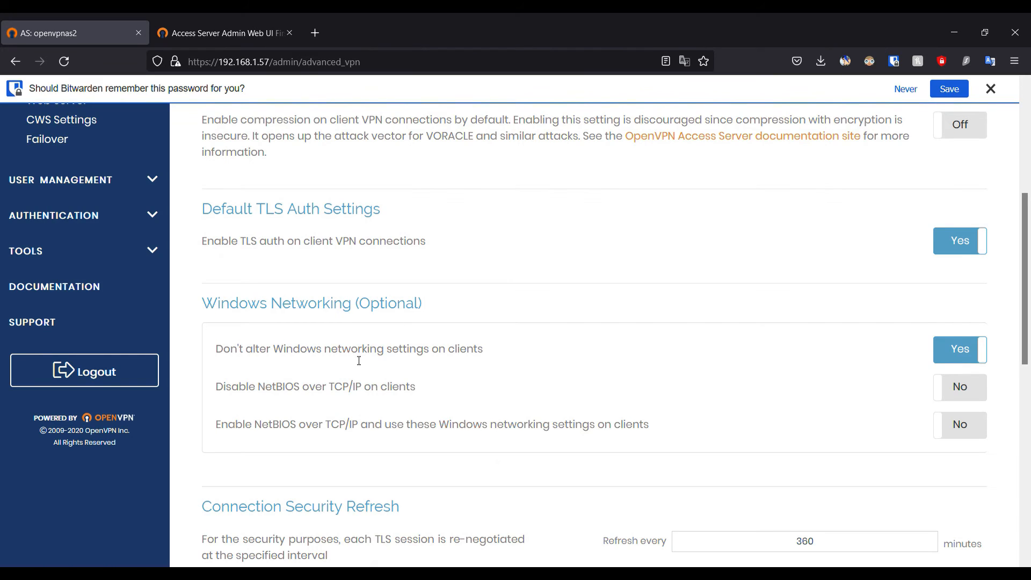
scroll(358, 360, up, 3)
click(38, 314)
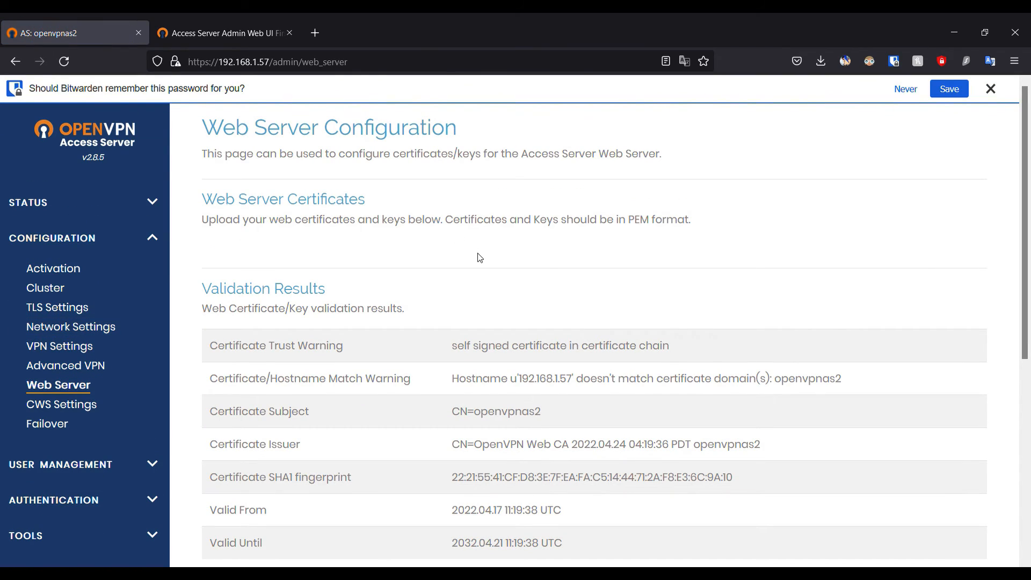
Select the web certificate's SHA1 fingerprint and review the certificate details
scroll(479, 258, down, 1)
triple_click(513, 409)
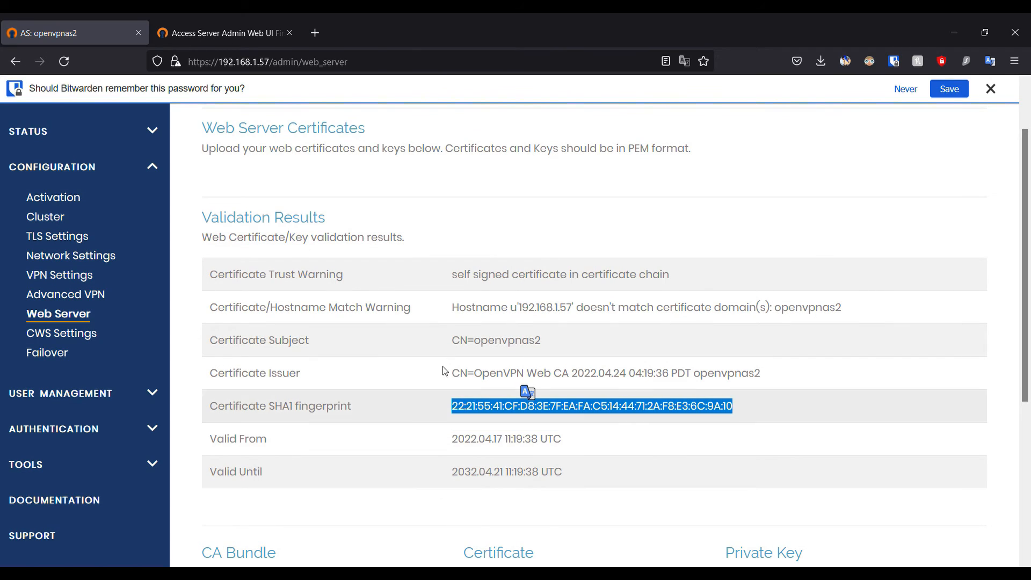
scroll(443, 371, down, 2)
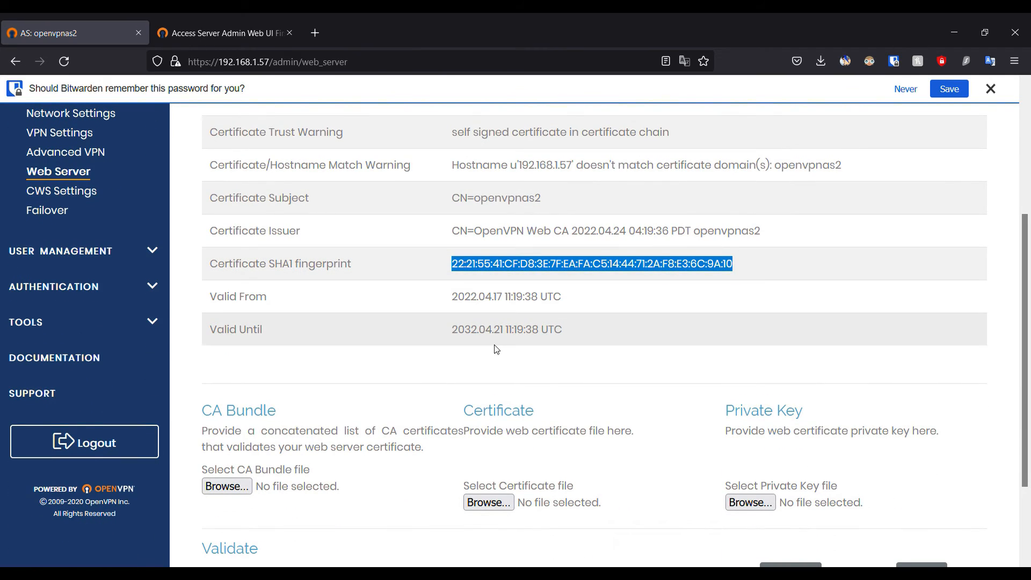
scroll(497, 349, down, 2)
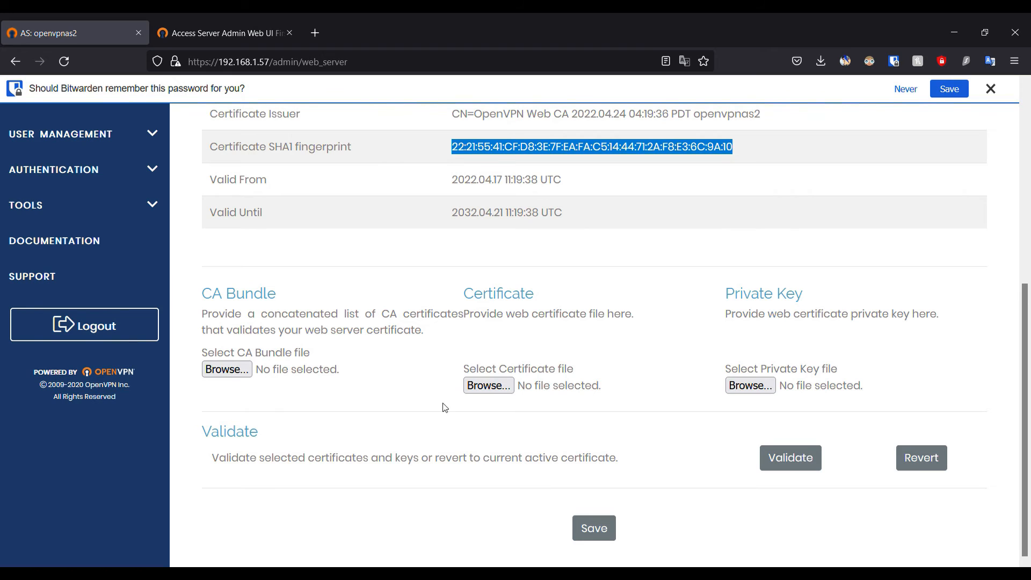
drag(208, 455, 723, 465)
Validate the current web certificate and keys, then expand User Management
click(779, 458)
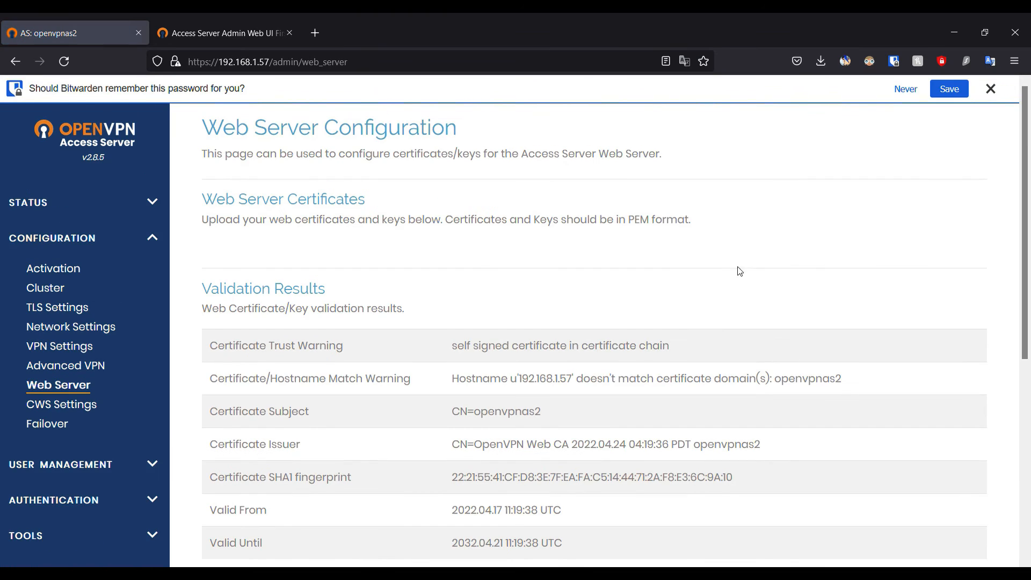
scroll(615, 283, down, 5)
scroll(456, 372, up, 5)
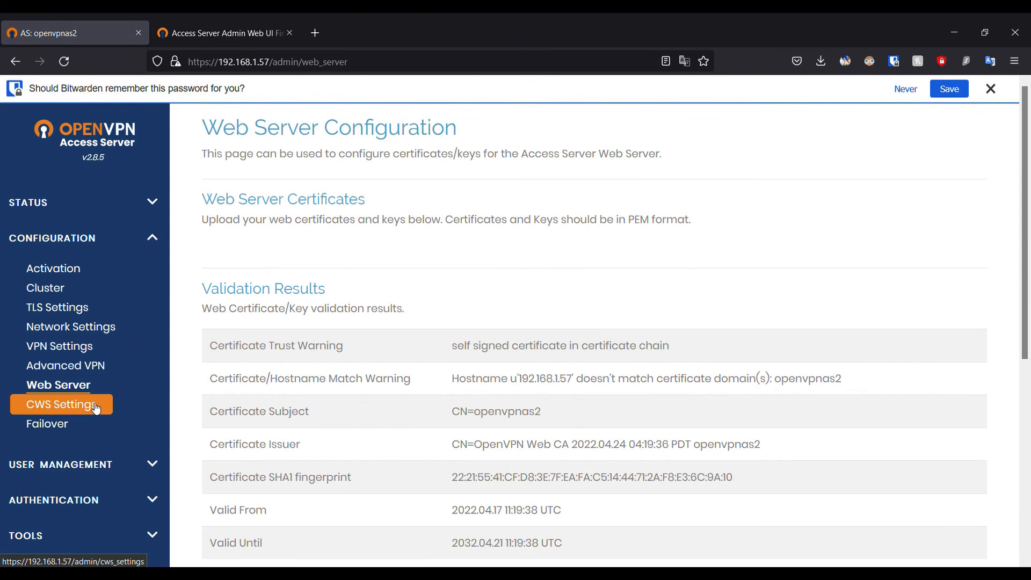
scroll(80, 419, down, 1)
click(101, 391)
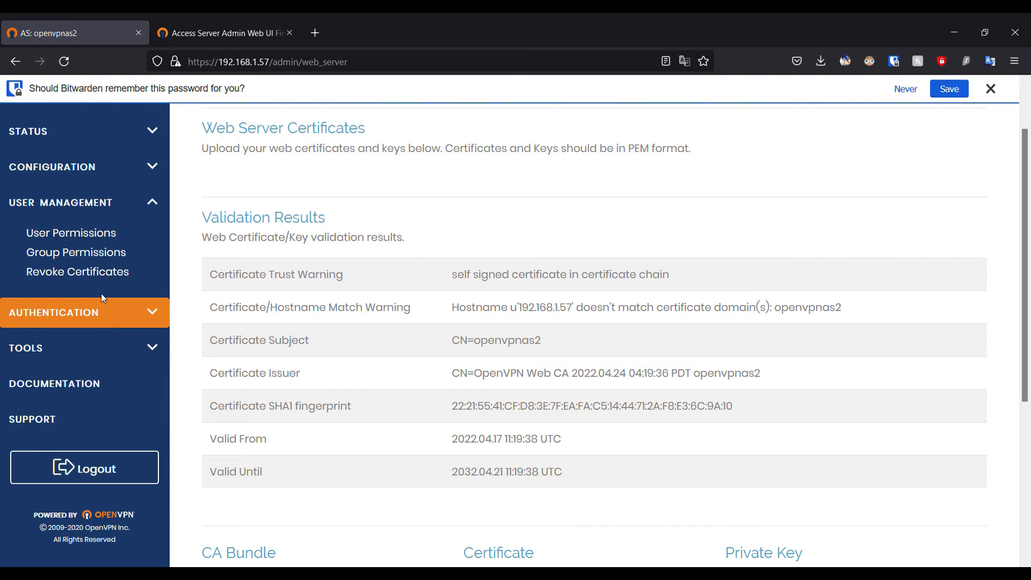
Start a new user on User Permissions and show its More Settings
click(101, 238)
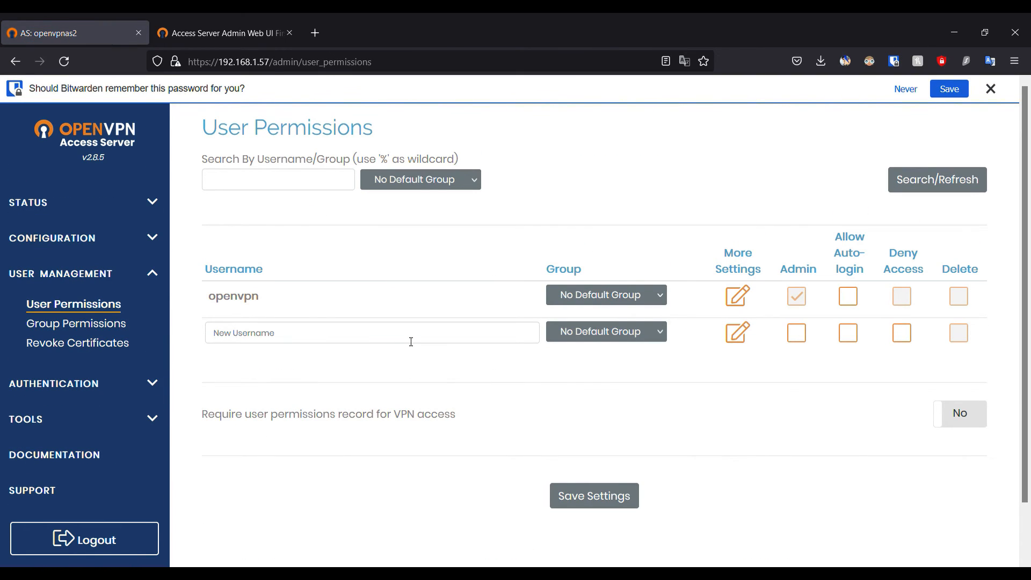
click(411, 342)
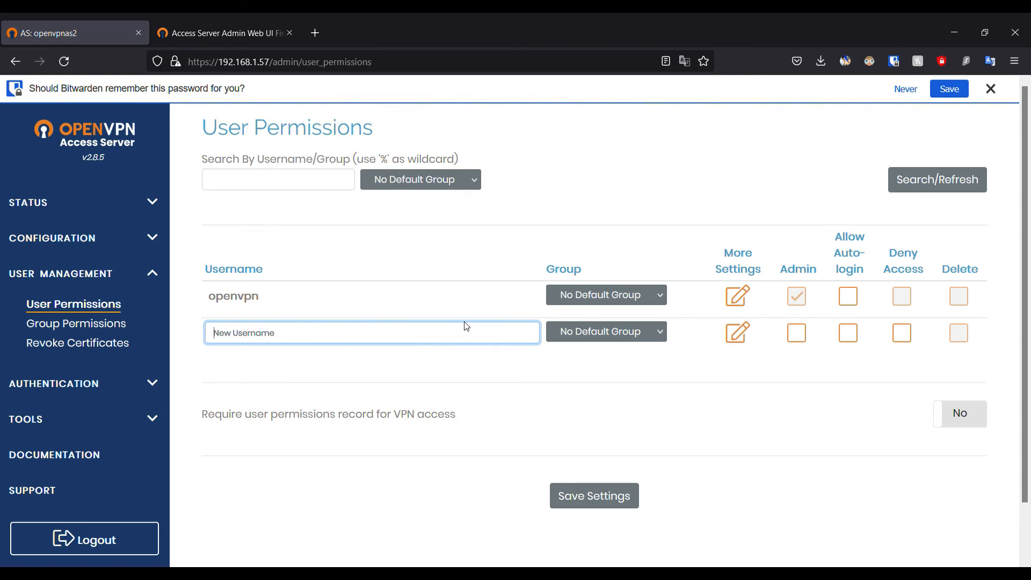
text(androiduser)
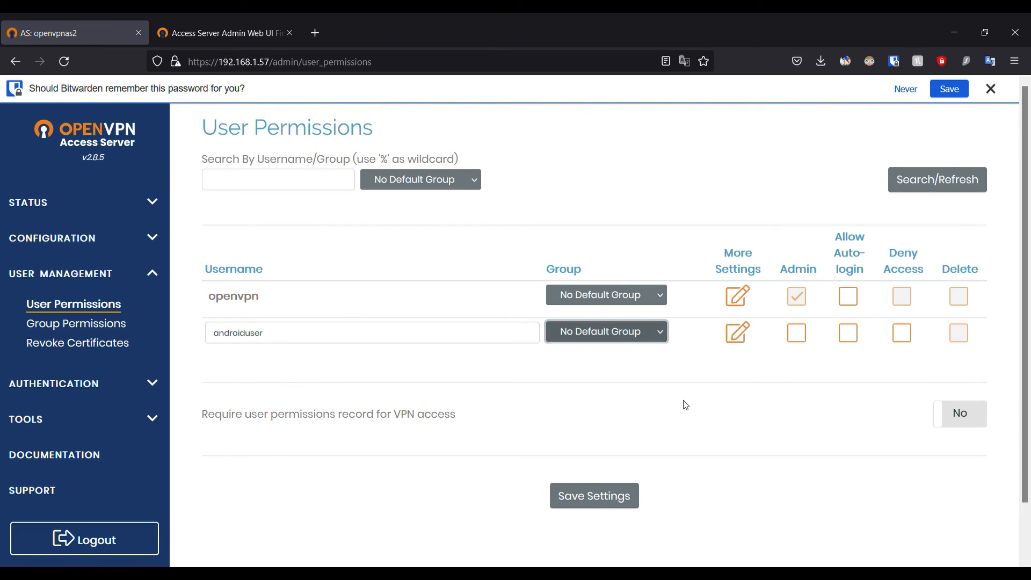
click(739, 334)
scroll(513, 279, down, 3)
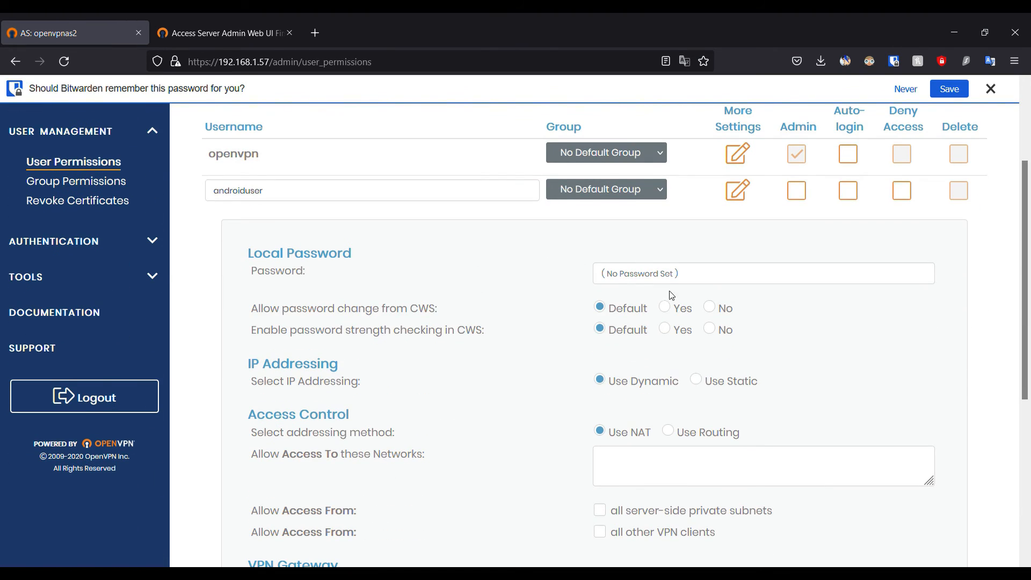
Name the new user 'androidphone' and set its addressing method to Use Routing
click(673, 284)
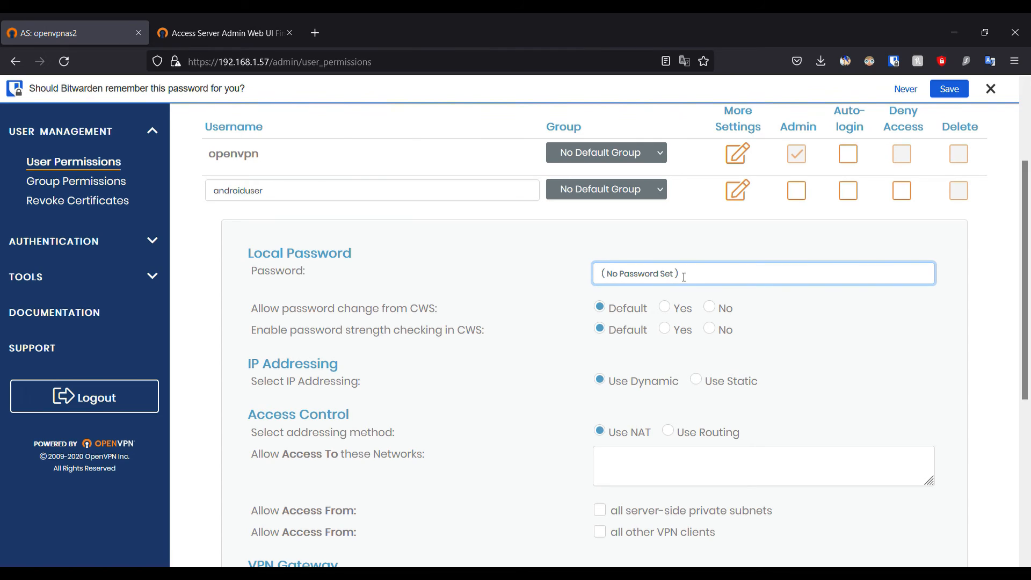
click(373, 188)
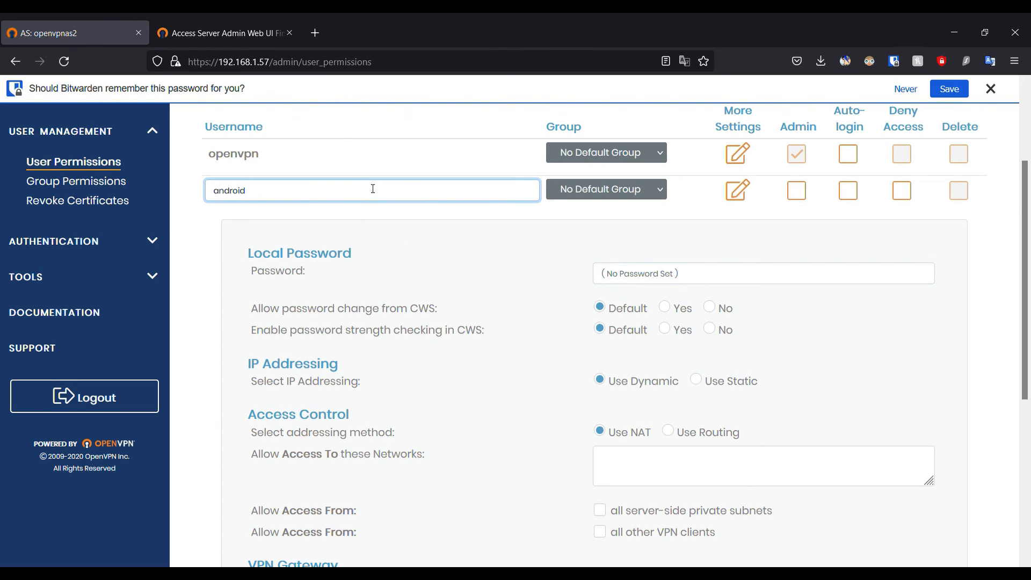
text(phone)
key(Tab)
scroll(843, 368, down, 2)
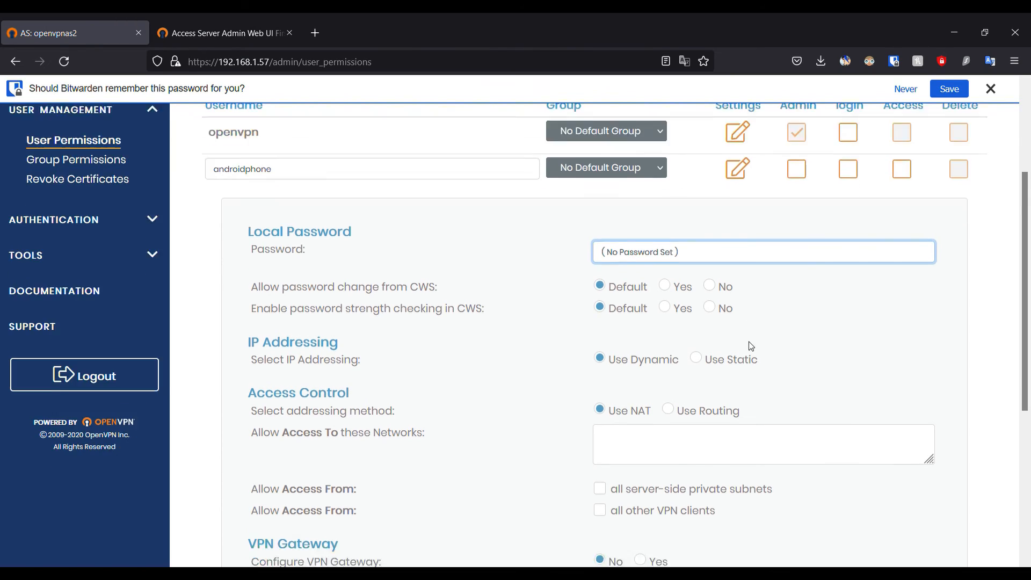
click(676, 362)
scroll(558, 311, down, 4)
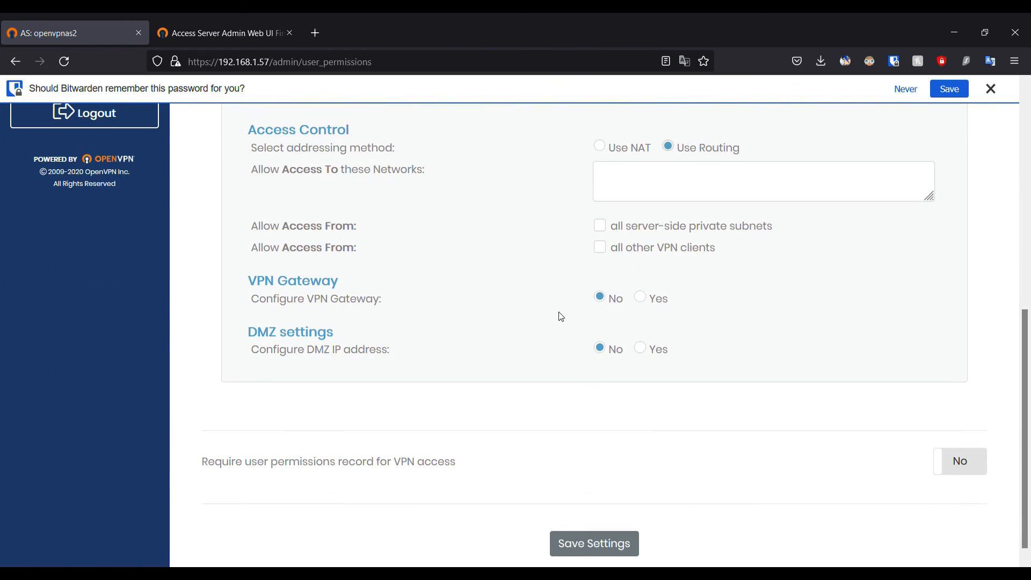
scroll(494, 310, up, 3)
scroll(495, 313, up, 4)
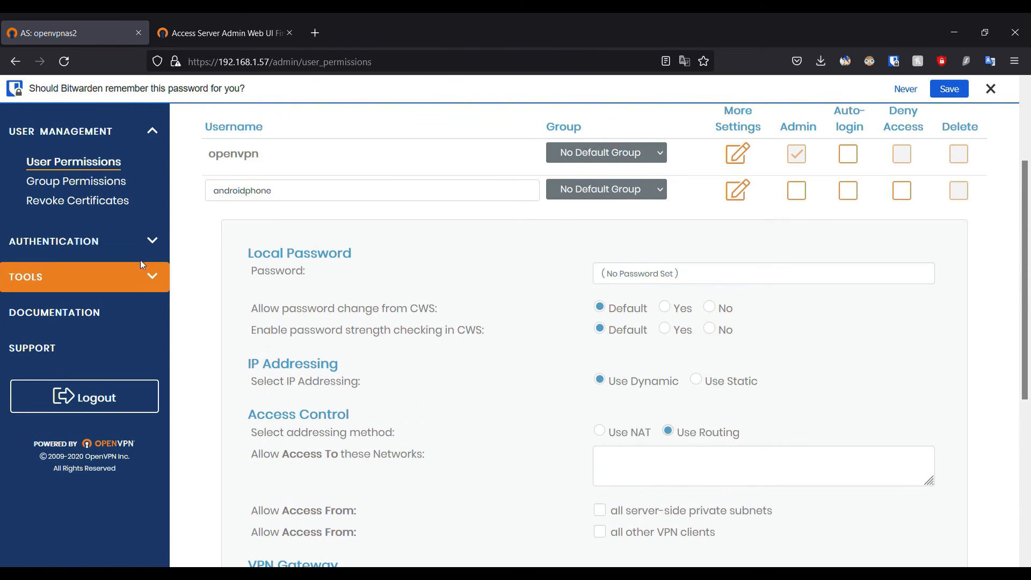
Turn on Google Authenticator multi-factor authentication in the general authentication settings
click(140, 240)
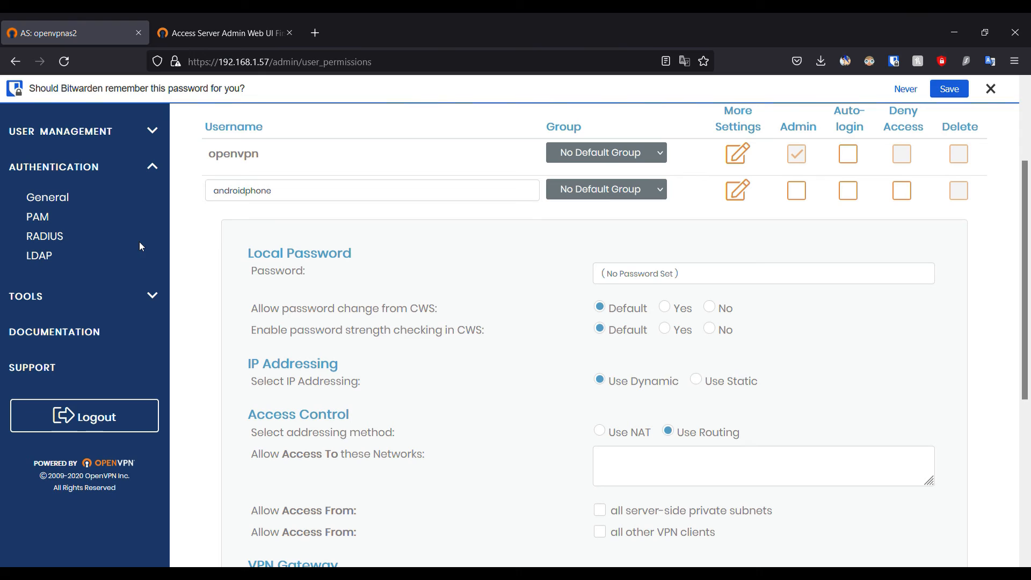
click(56, 200)
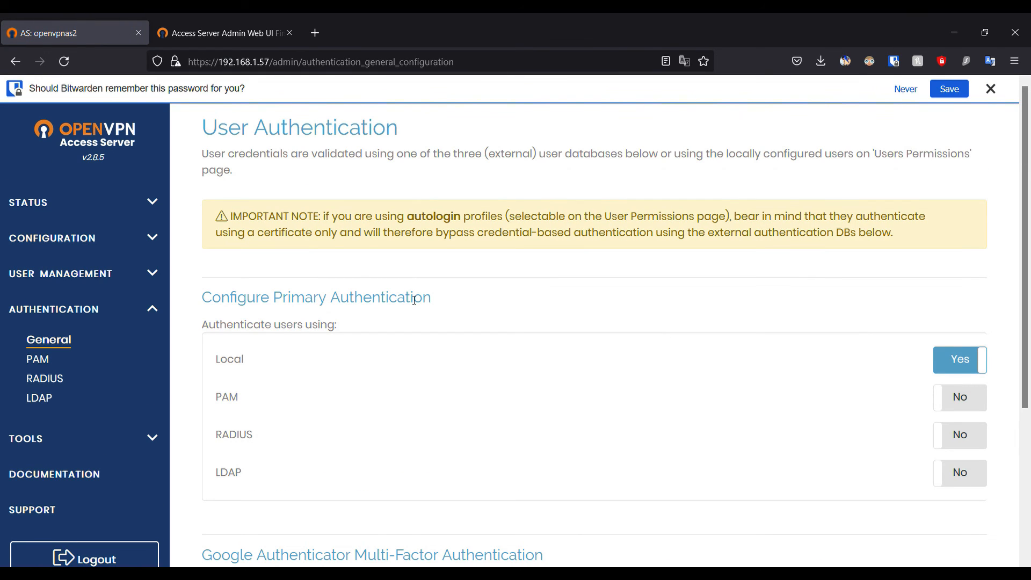
scroll(486, 312, down, 2)
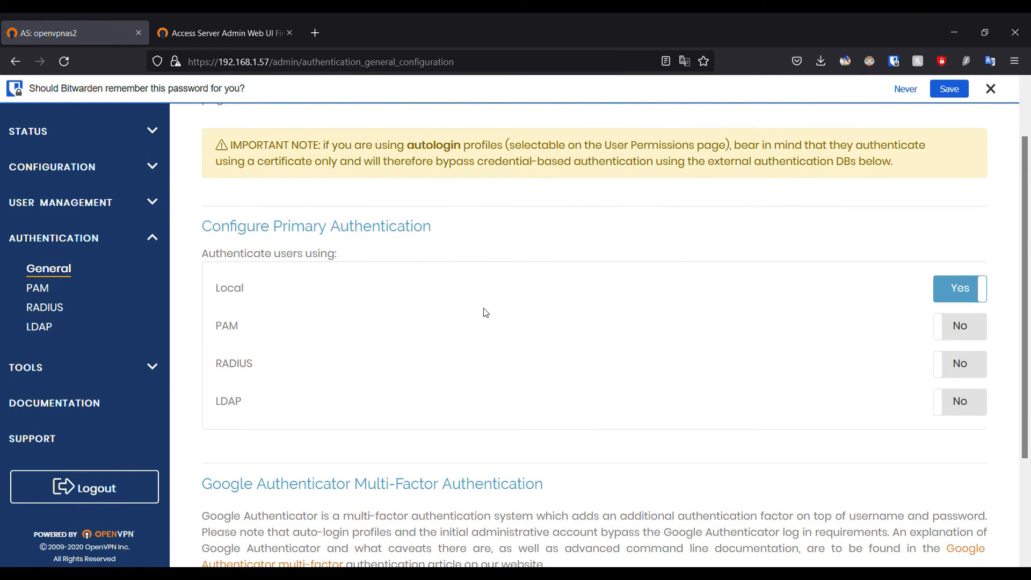
scroll(485, 312, down, 4)
click(970, 472)
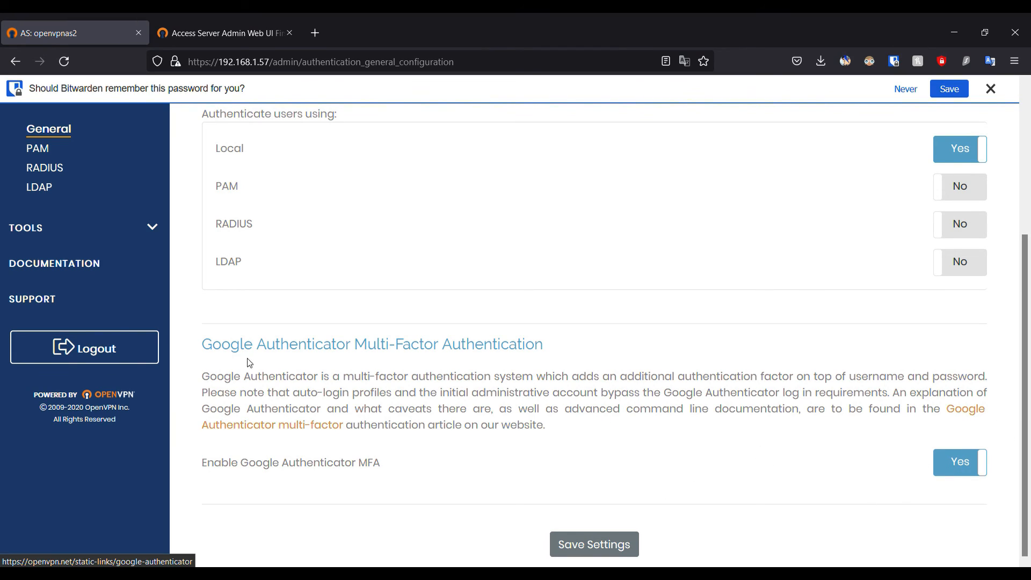
scroll(173, 330, up, 4)
Open the Configuration Profiles tool and start naming a new profile
click(80, 369)
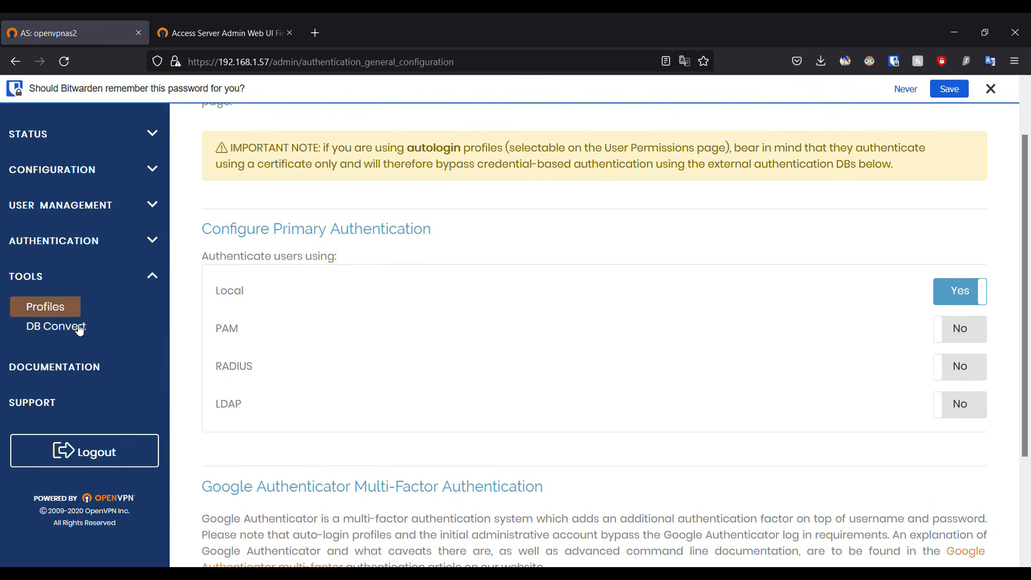
click(45, 307)
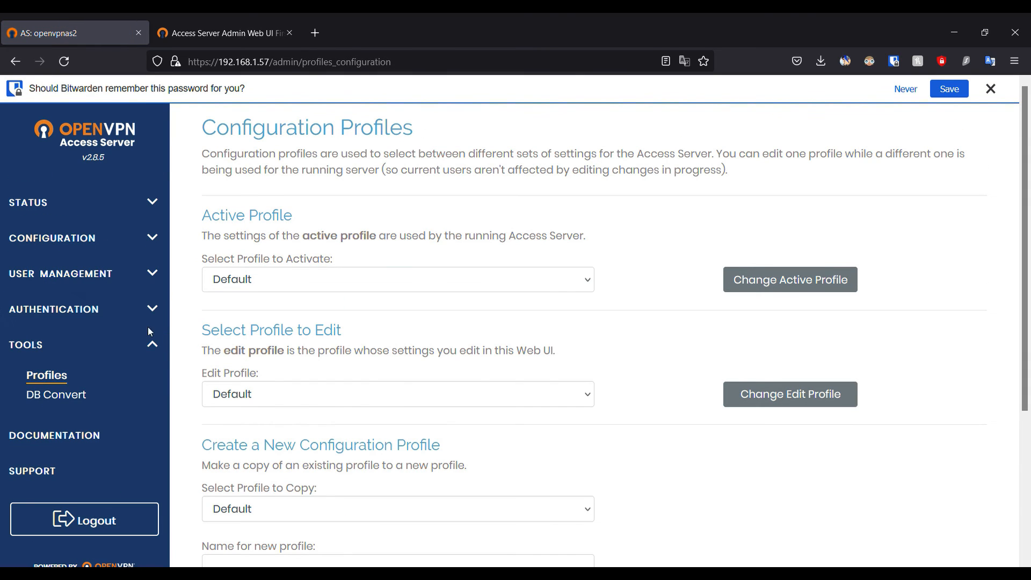
scroll(727, 203, down, 4)
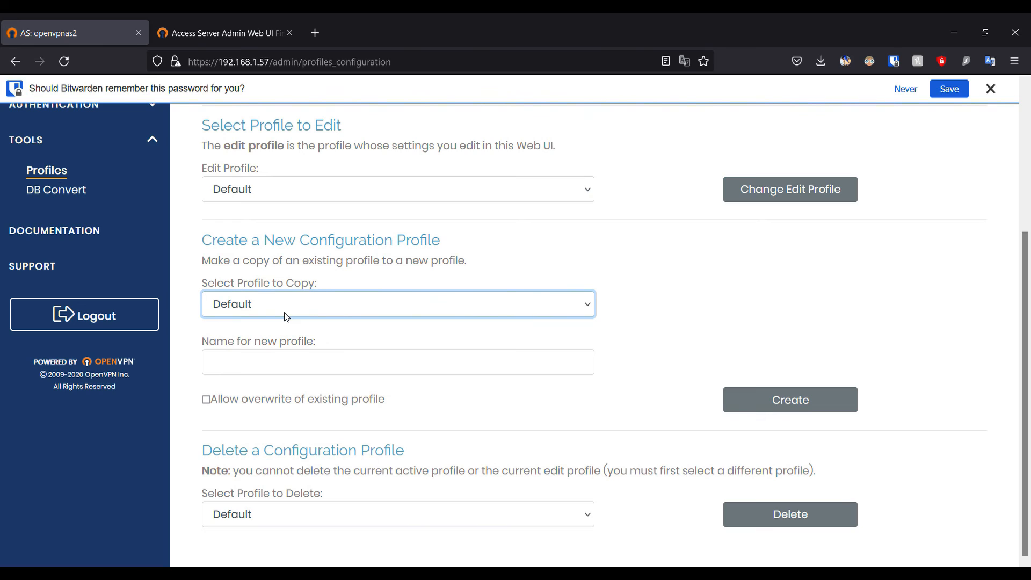
click(291, 373)
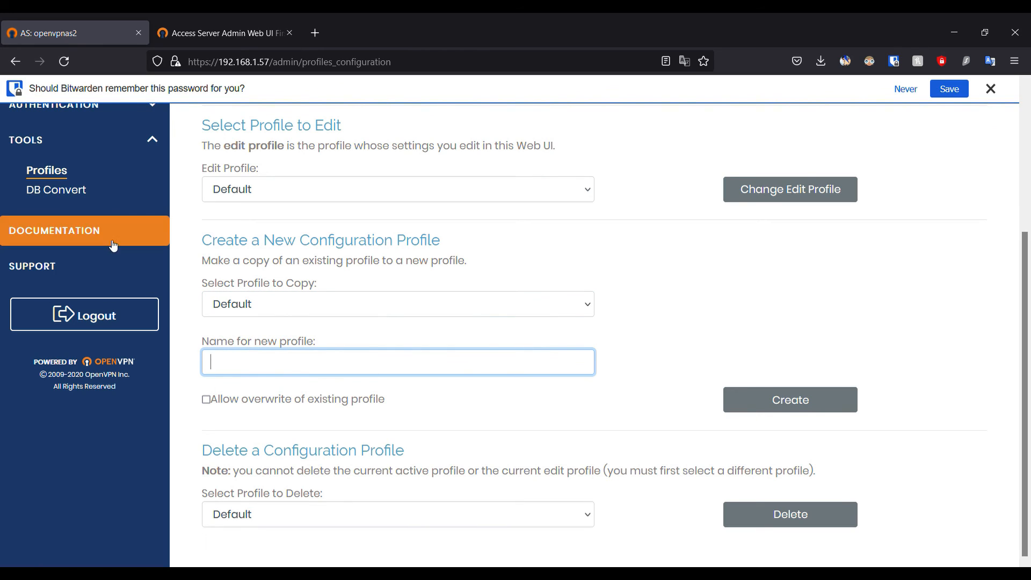
scroll(104, 237, up, 4)
Check the empty Revoke Certificates page, then return to User Permissions
click(104, 288)
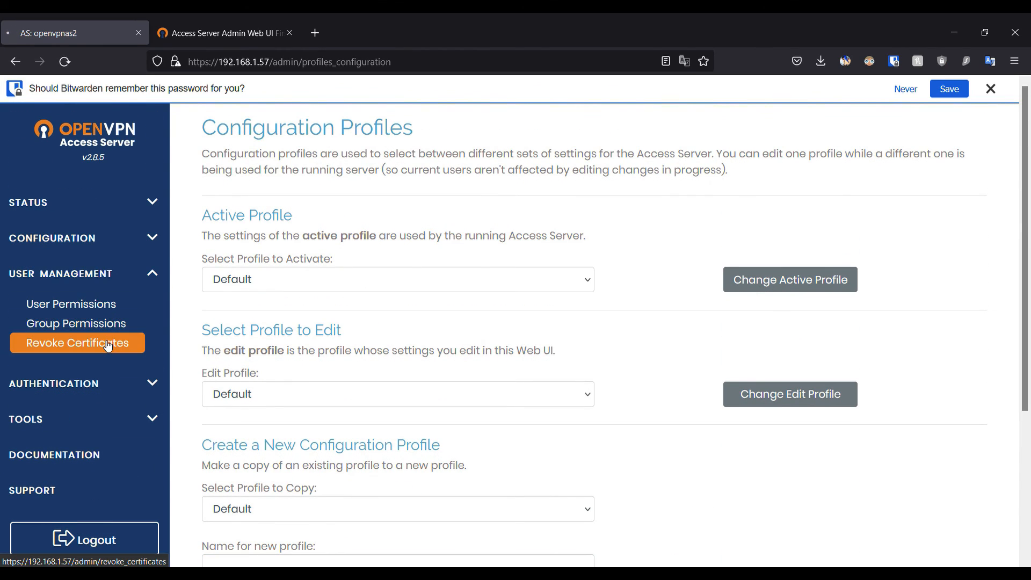
click(81, 343)
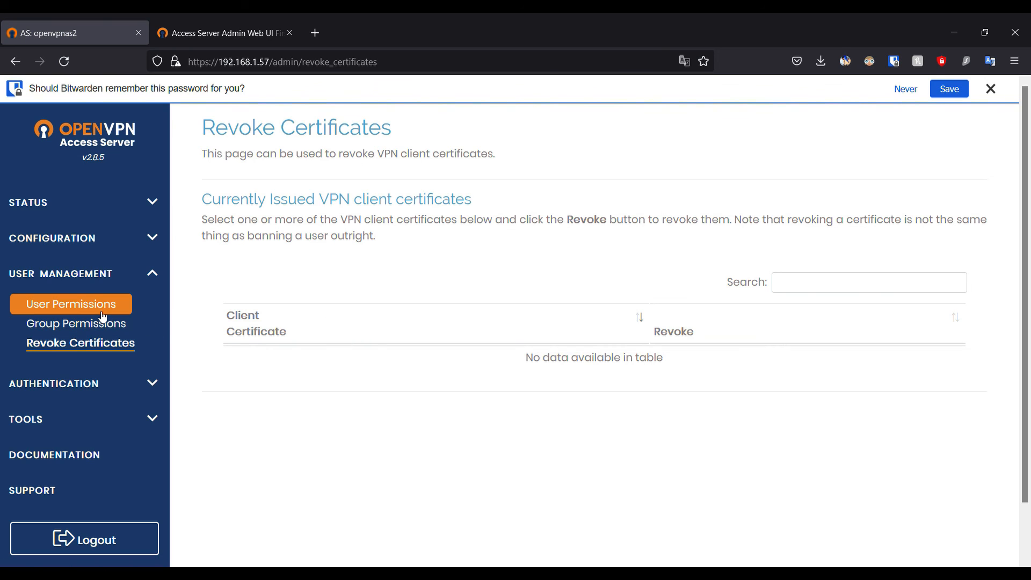
click(70, 308)
Add the user 'androiduser' with Allow Auto-login ticked and save the settings
click(376, 341)
text(androiduser)
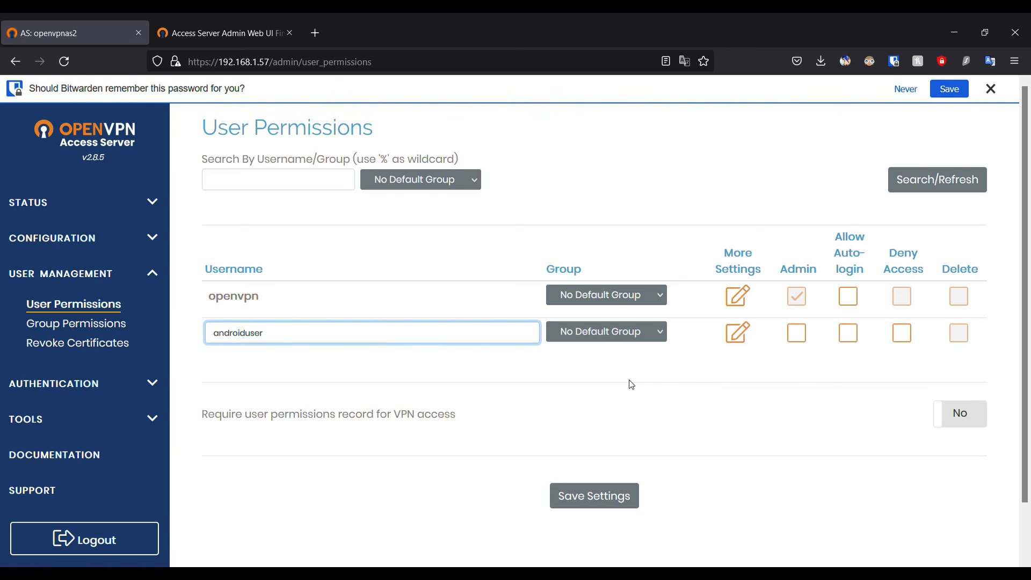
click(848, 333)
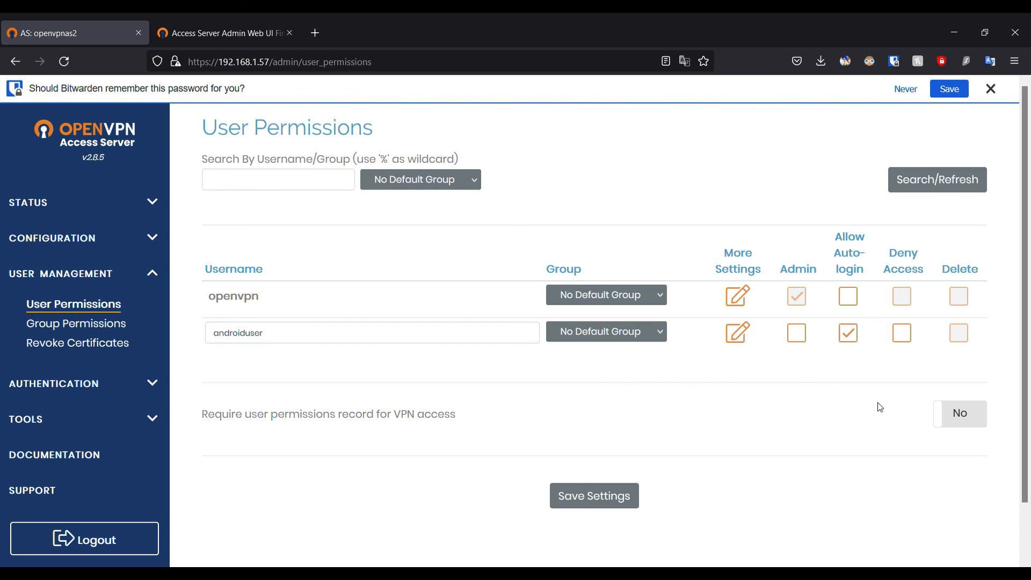
click(602, 497)
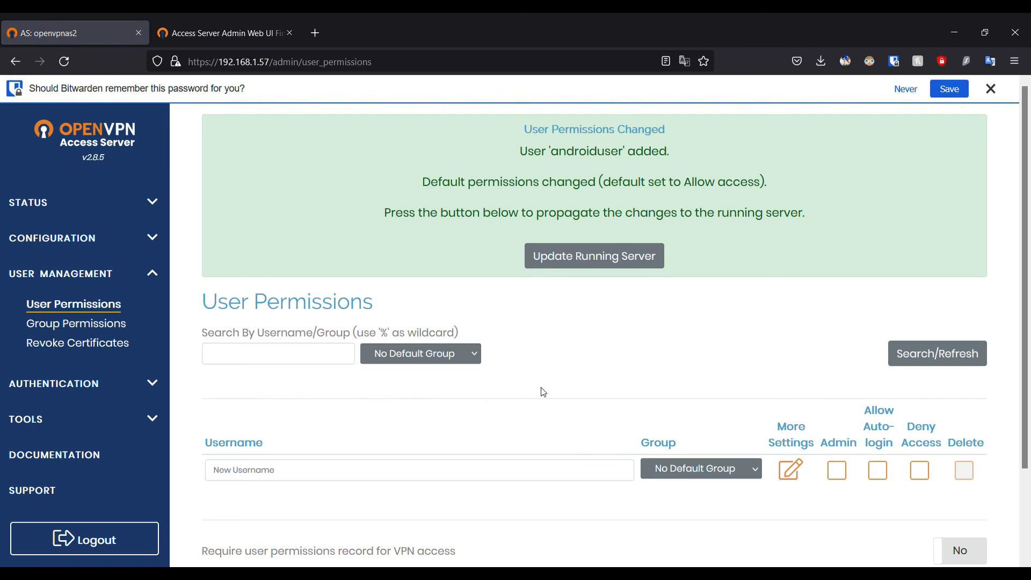
Confirm the user was added, glance at Revoke Certificates, and return to User Permissions
drag(519, 151, 806, 215)
click(814, 249)
scroll(813, 244, down, 2)
click(92, 242)
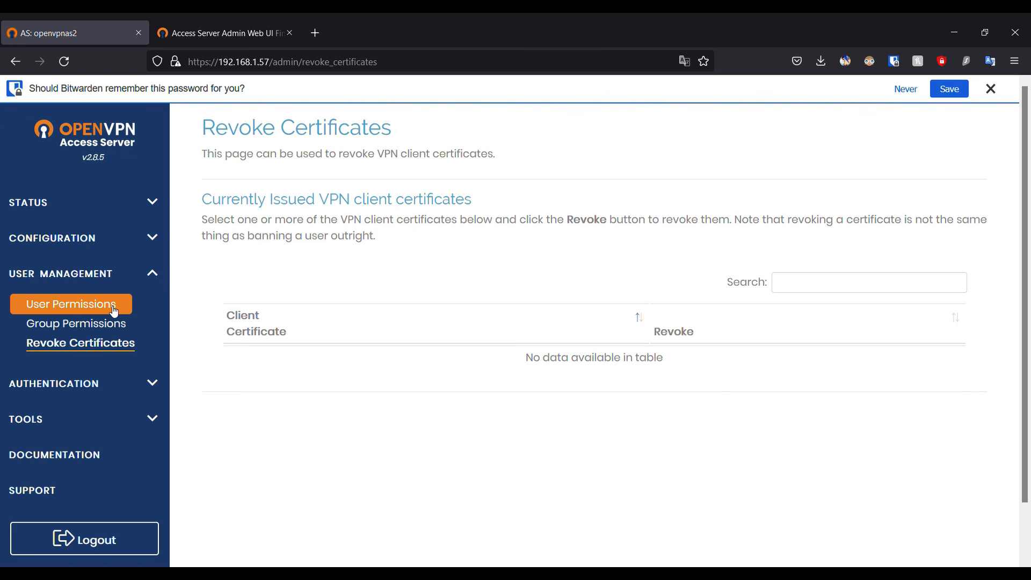
click(81, 304)
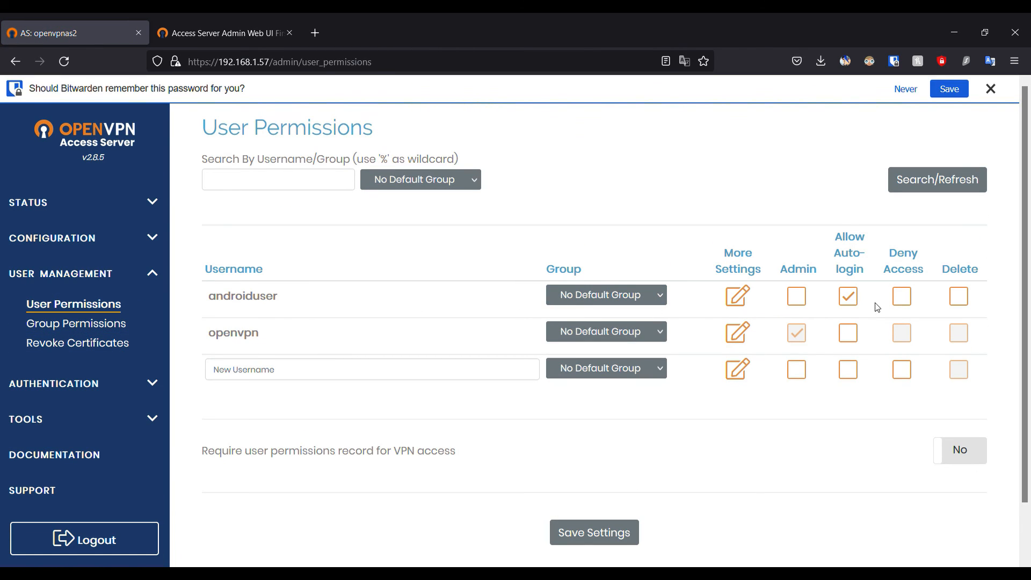
Review androiduser's More Settings, then open a new browser tab
click(737, 296)
scroll(647, 301, down, 3)
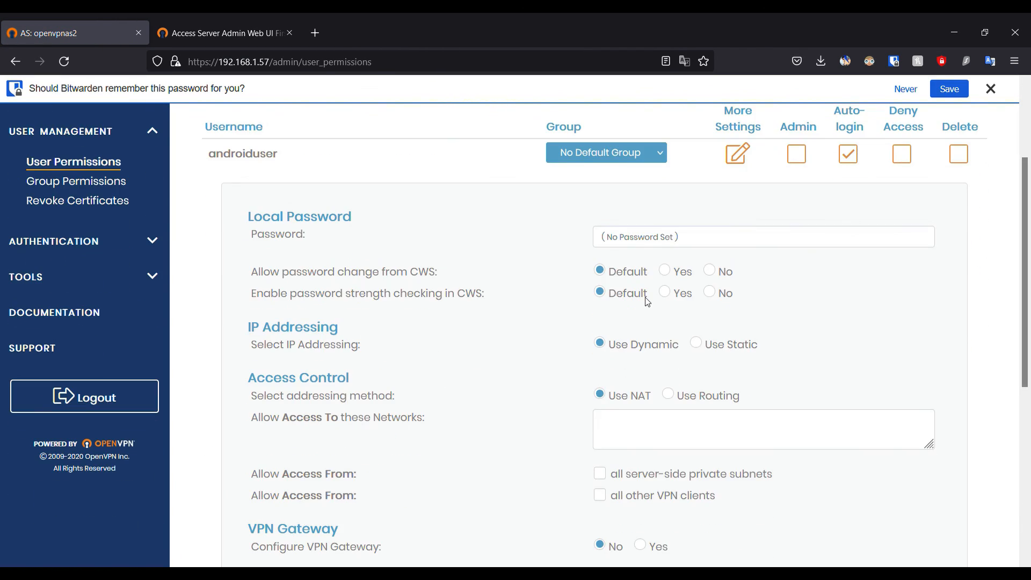
scroll(647, 301, down, 4)
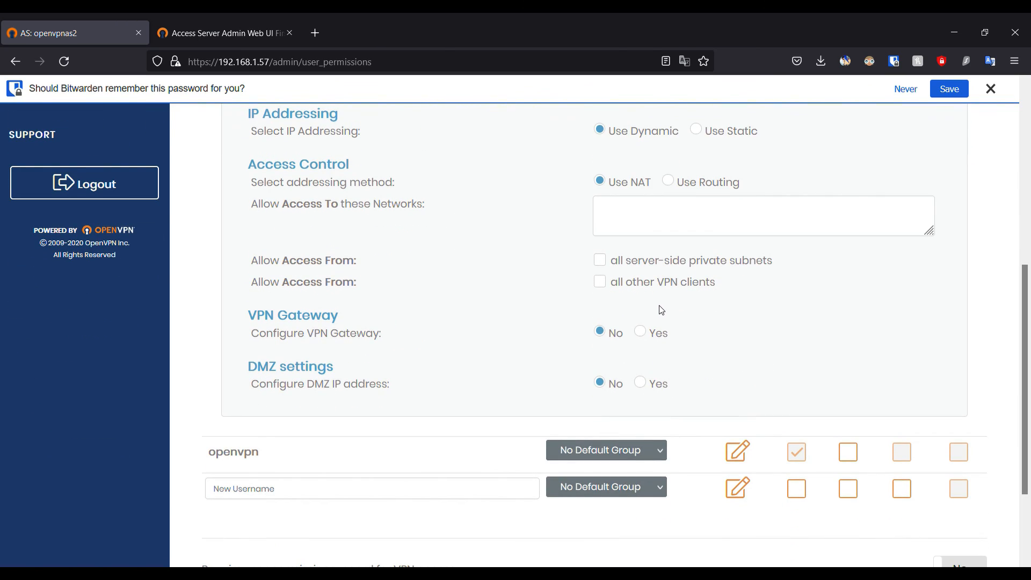
scroll(661, 310, up, 6)
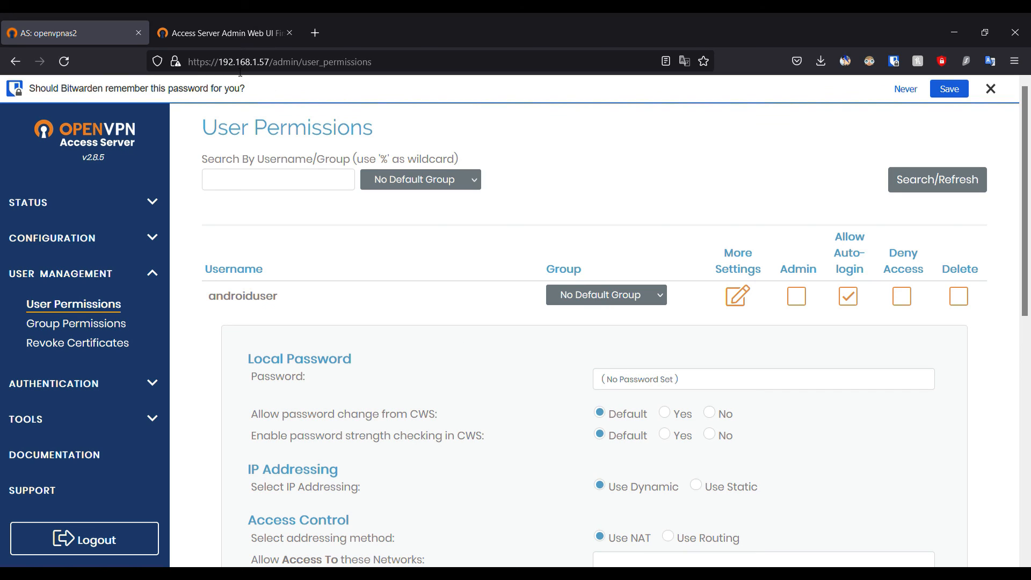
click(321, 34)
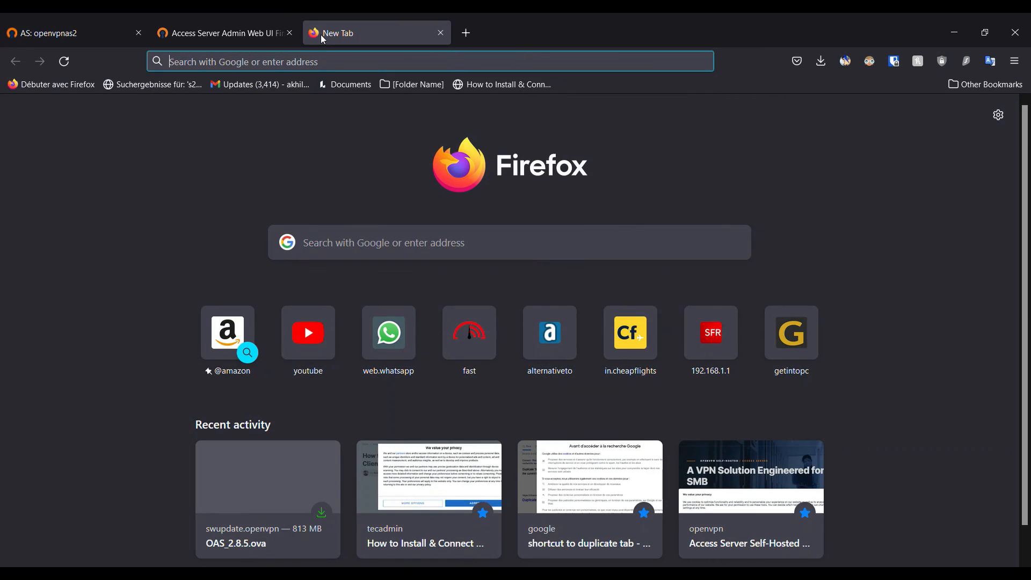
Load 192.168.1.57 and try signing in as androiduser on the client login page
text(192.168.1./)
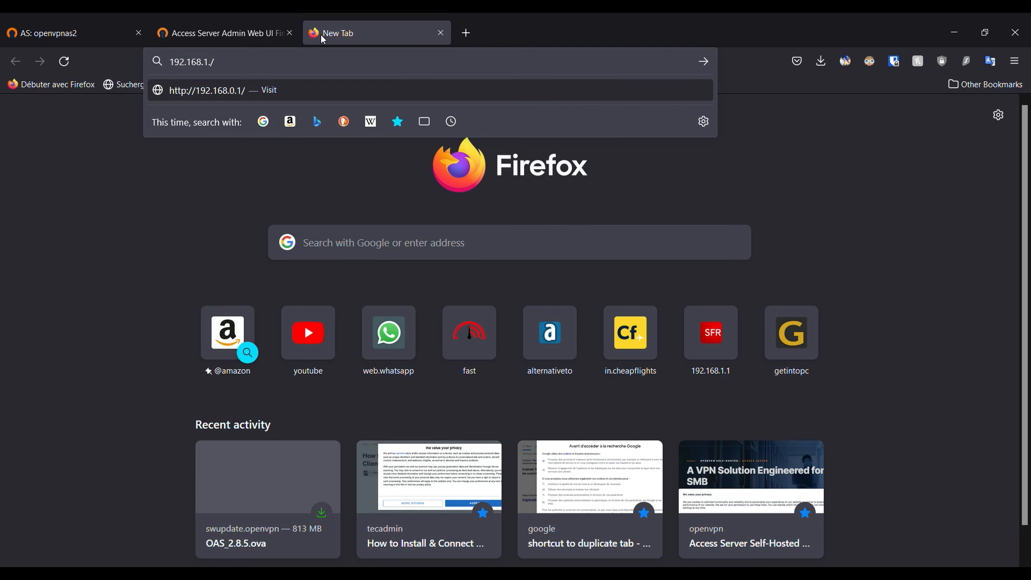
text(57)
key(Return)
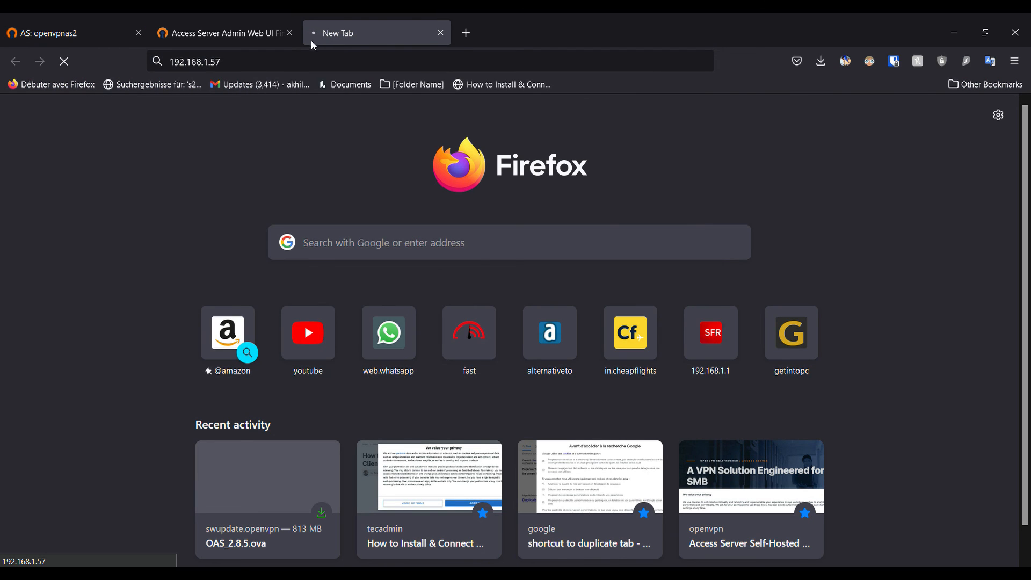
click(188, 61)
click(5, 317)
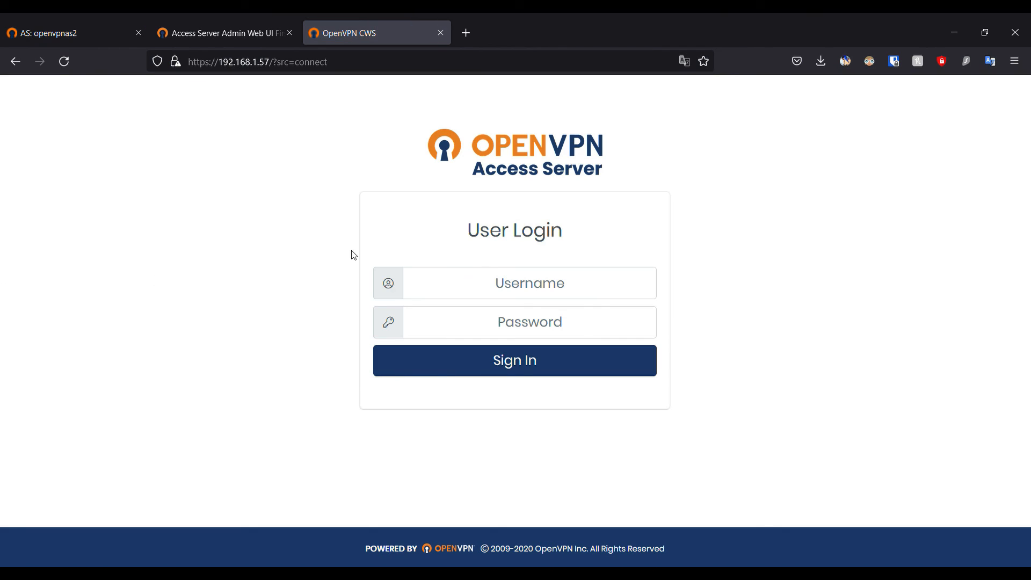
click(609, 281)
text(aadroiduser)
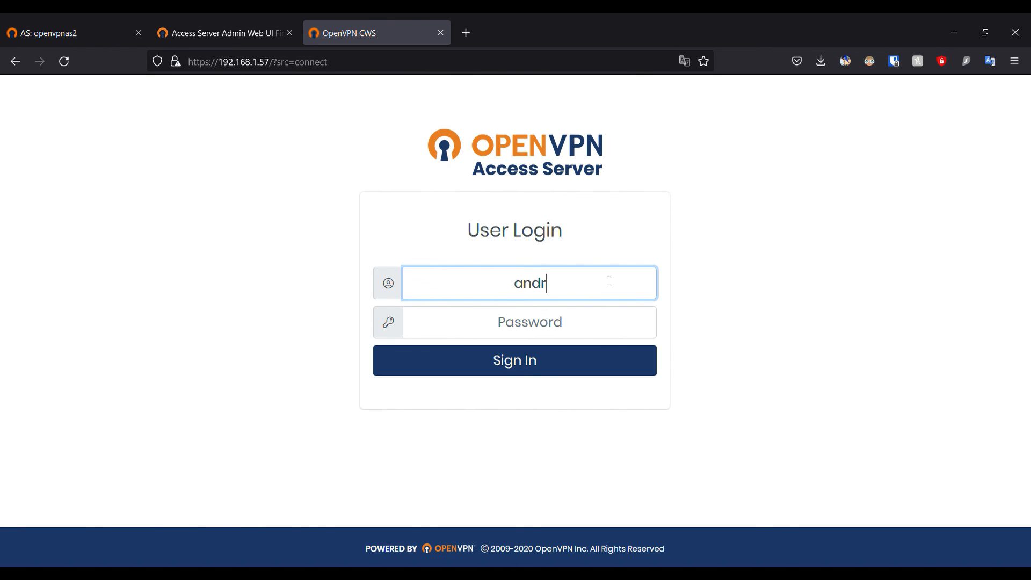
click(550, 361)
Give androiduser a local password in the admin User Permissions and save it
click(253, 22)
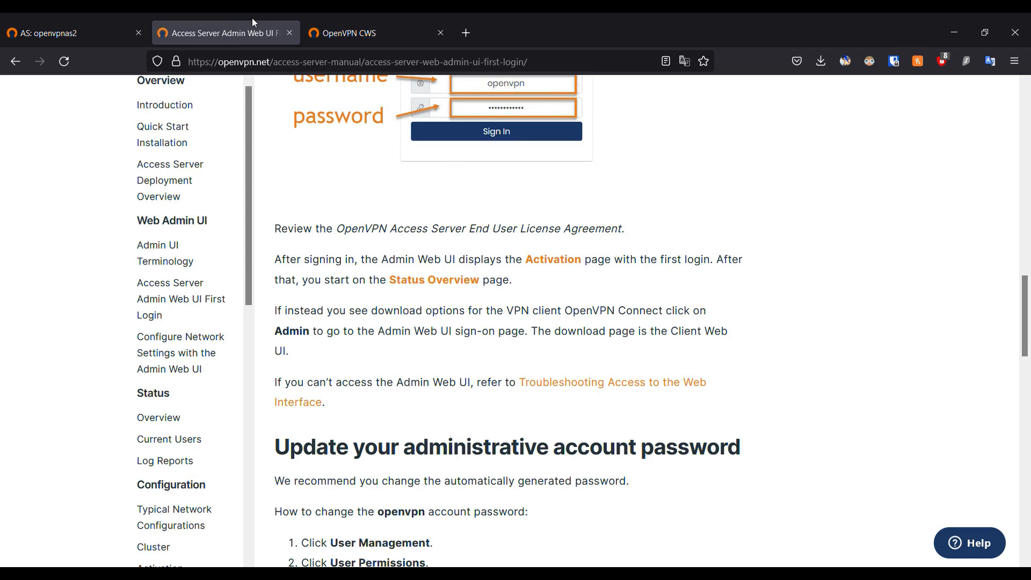
click(121, 33)
click(649, 375)
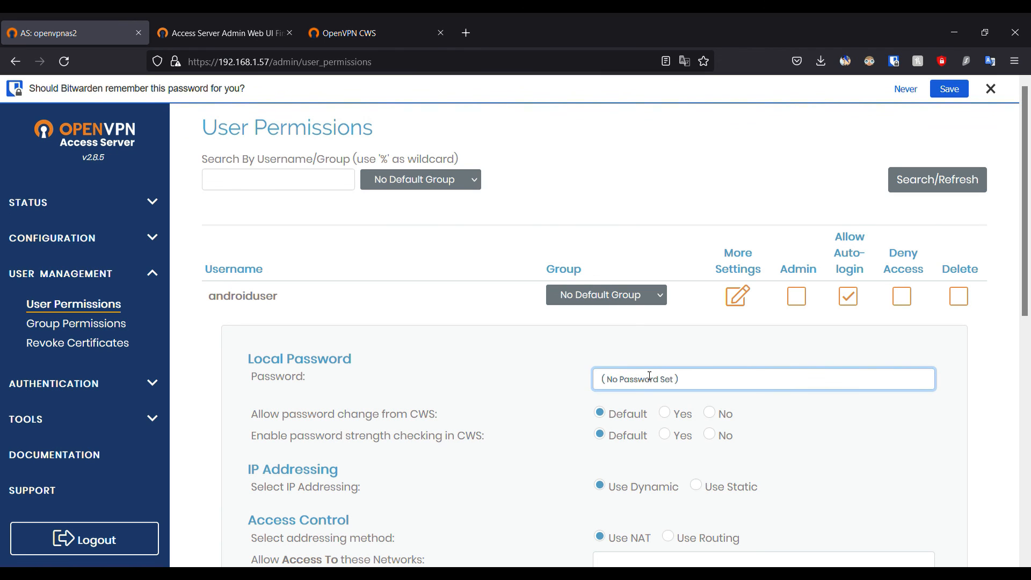
text(••)
scroll(741, 369, down, 7)
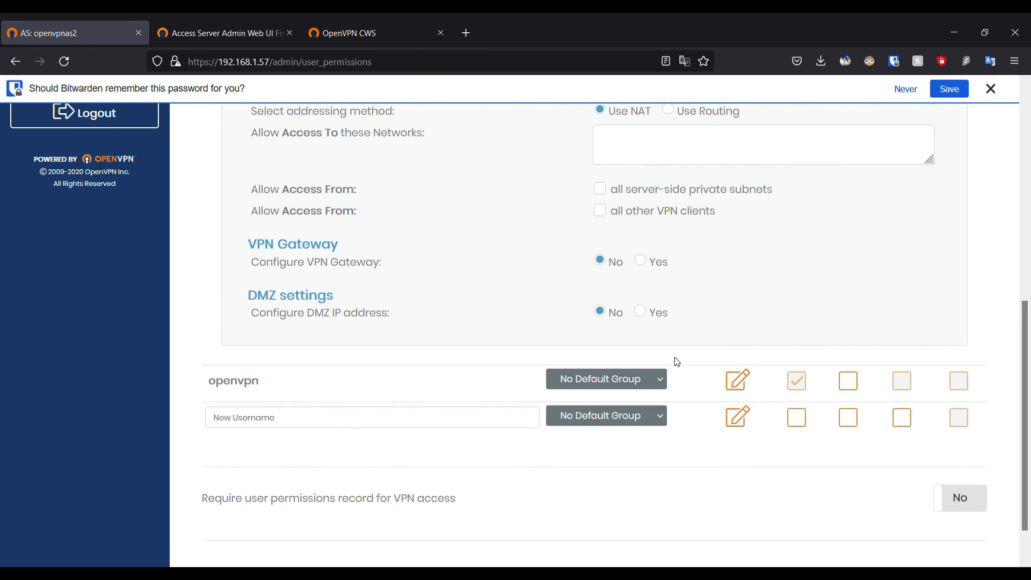
scroll(693, 362, down, 1)
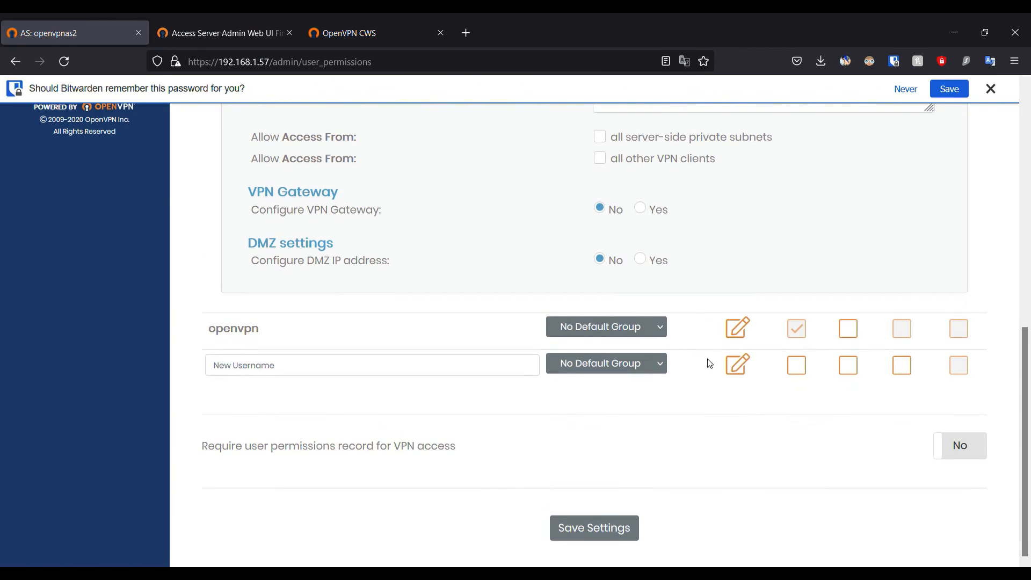
click(619, 516)
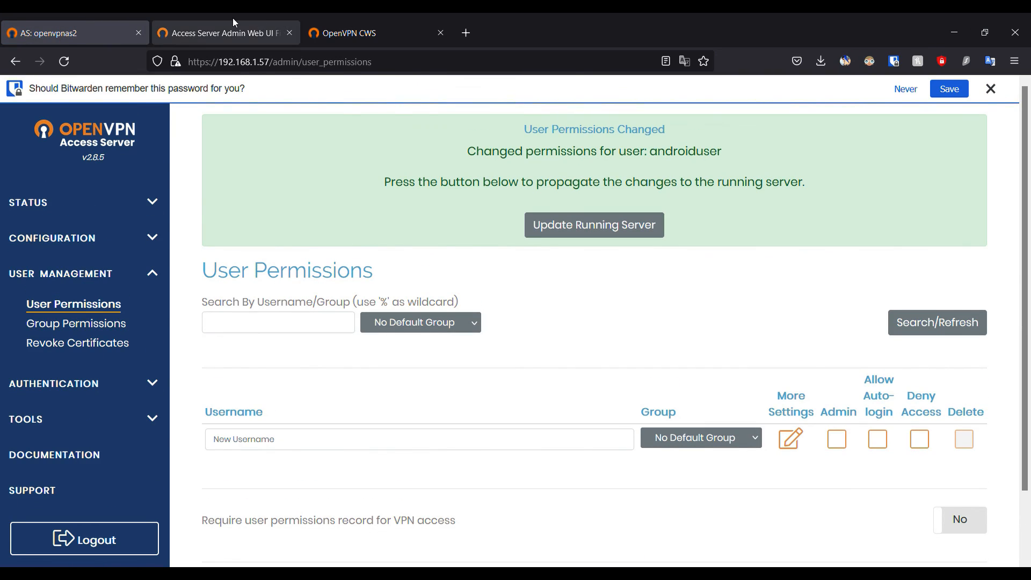
Return to the client login tab and focus the username field
click(344, 33)
click(523, 267)
click(531, 274)
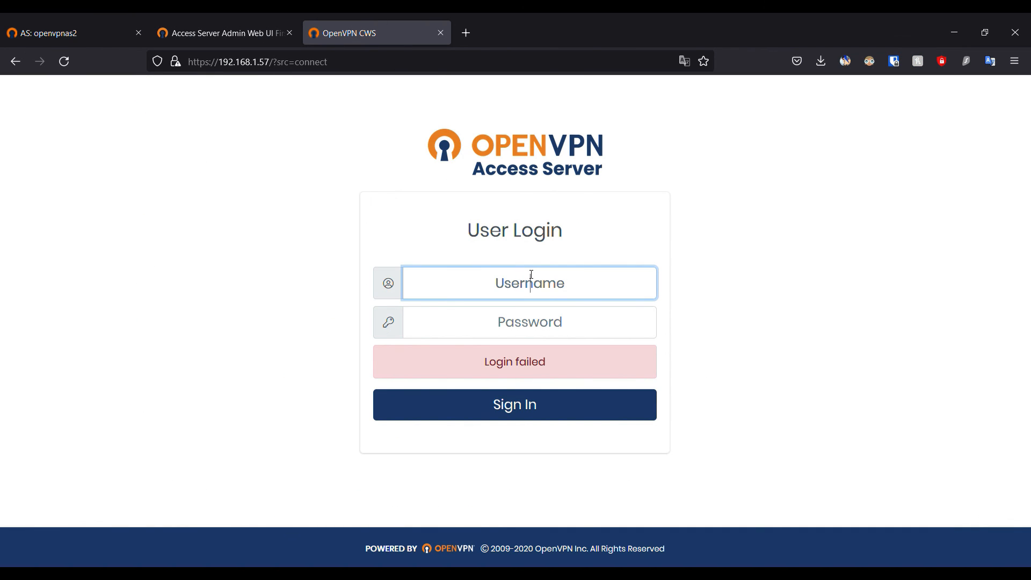
Sign in to the client portal as androiduser with its password
text(androiduser)
key(Tab)
text(p)
click(541, 398)
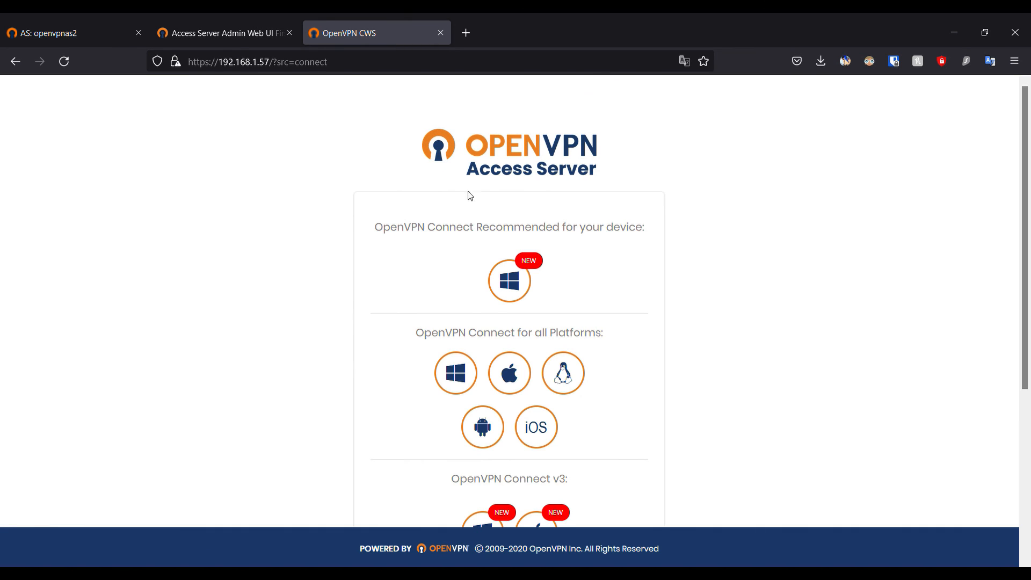
Review the user-locked and autologin connection profiles, then log out
scroll(467, 193, down, 5)
scroll(590, 355, down, 1)
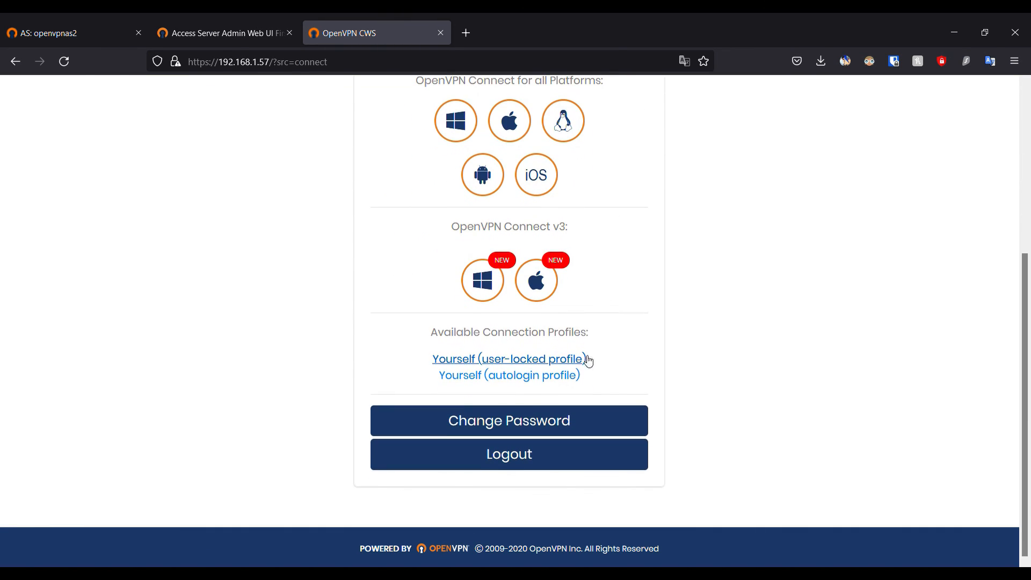
scroll(517, 277, up, 4)
scroll(515, 360, down, 4)
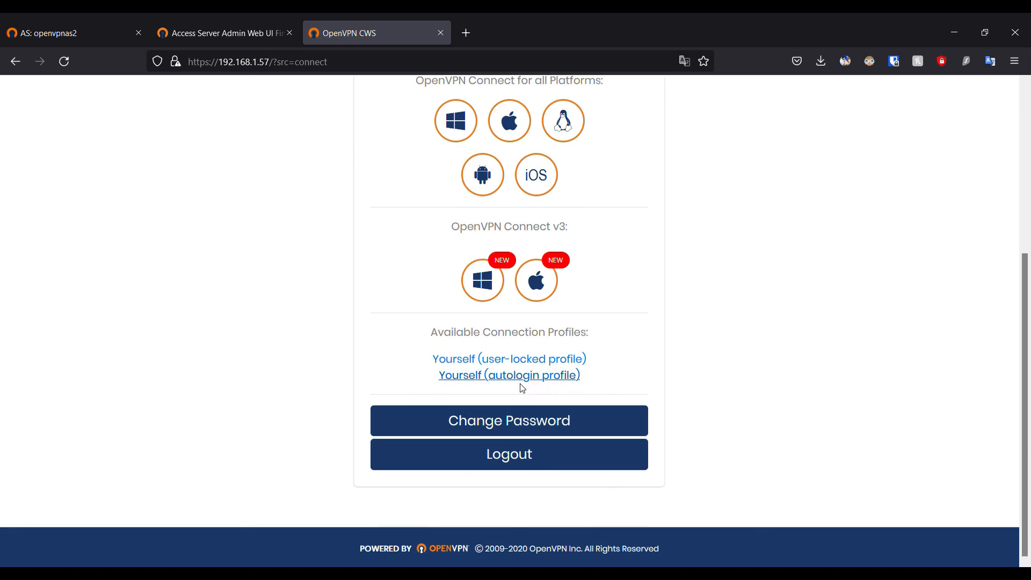
scroll(520, 387, up, 3)
scroll(521, 408, down, 3)
click(539, 458)
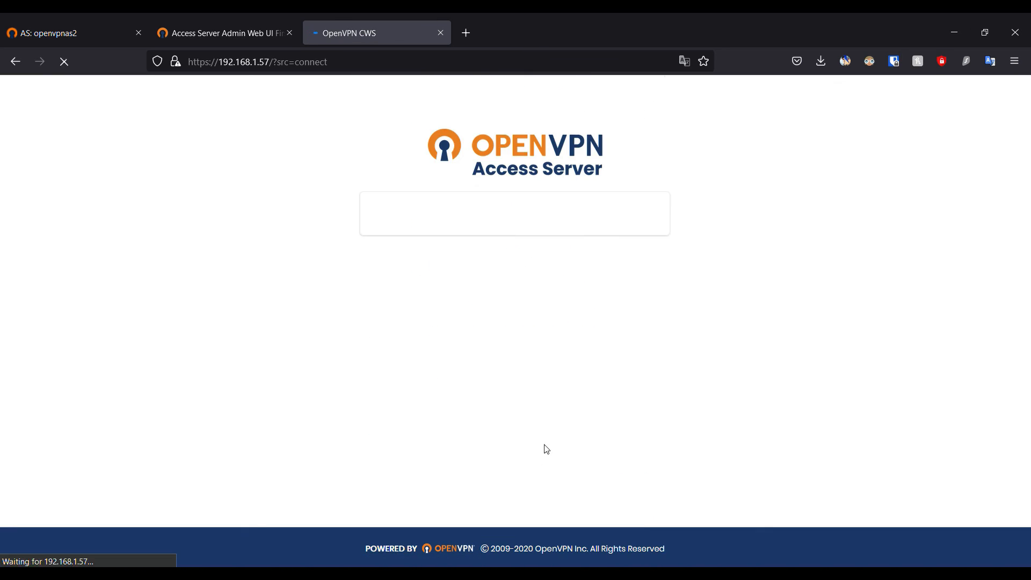